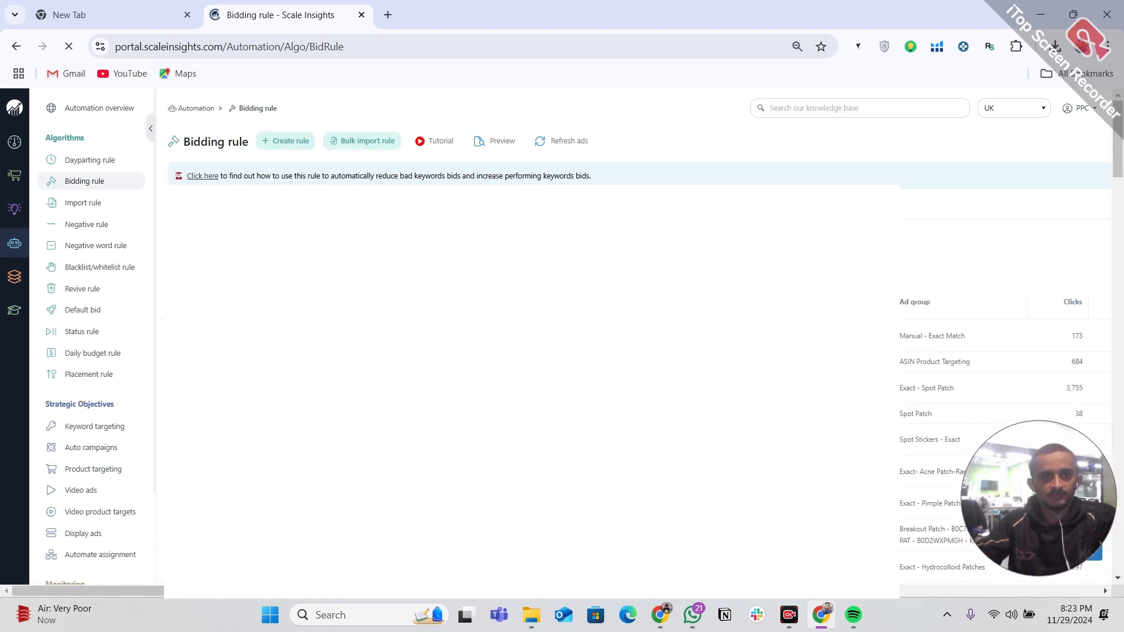
Open the bulk criteria import page from bidding rule creation in Scale Insights and download the template file.
{"action": "left_click", "coordinate": [307, 146]}
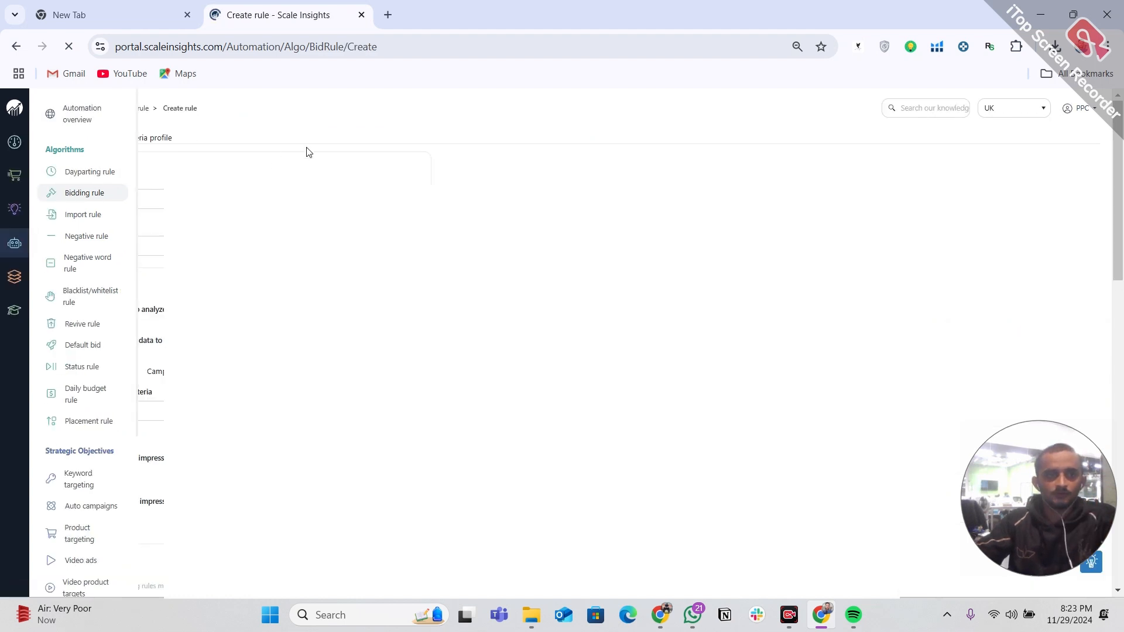
{"action": "left_click", "coordinate": [274, 143]}
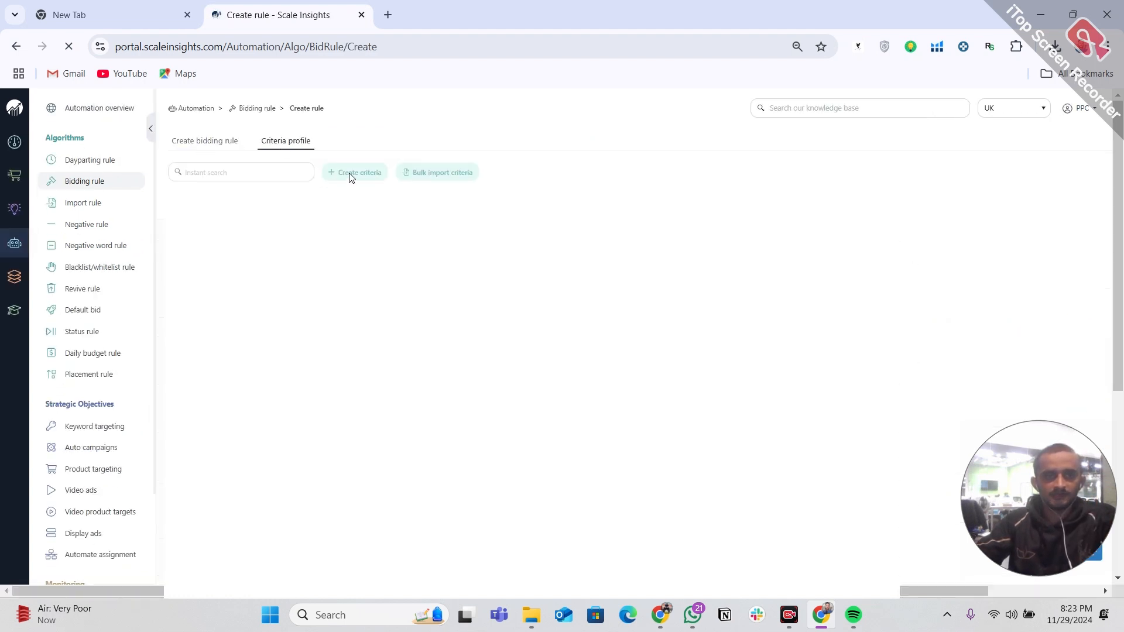
{"action": "left_click", "coordinate": [452, 176]}
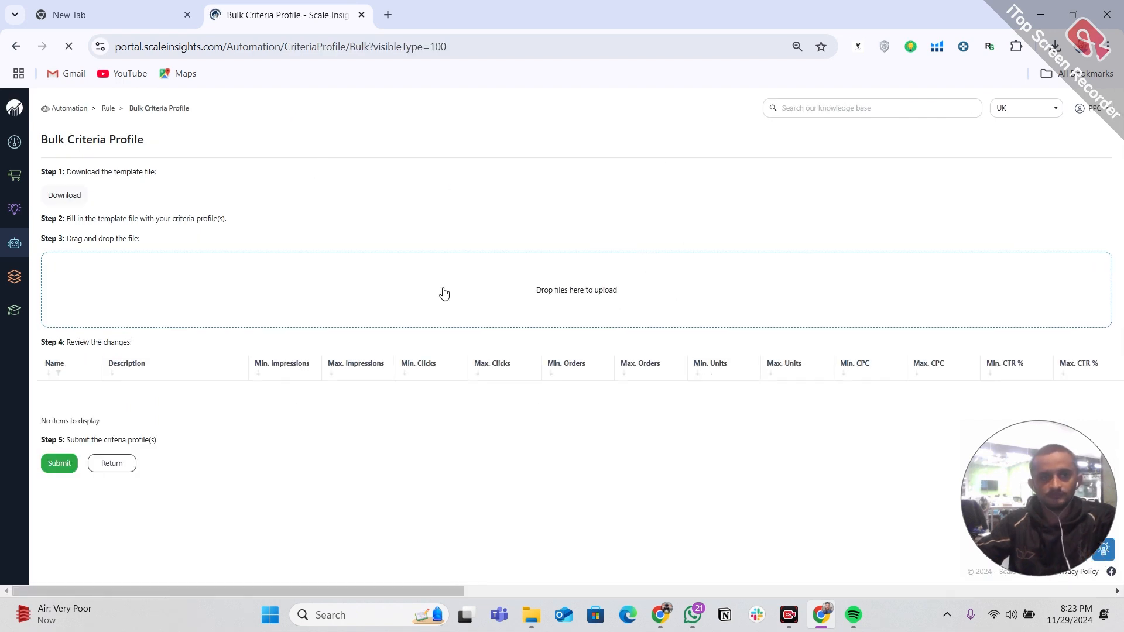
{"action": "left_click", "coordinate": [64, 194]}
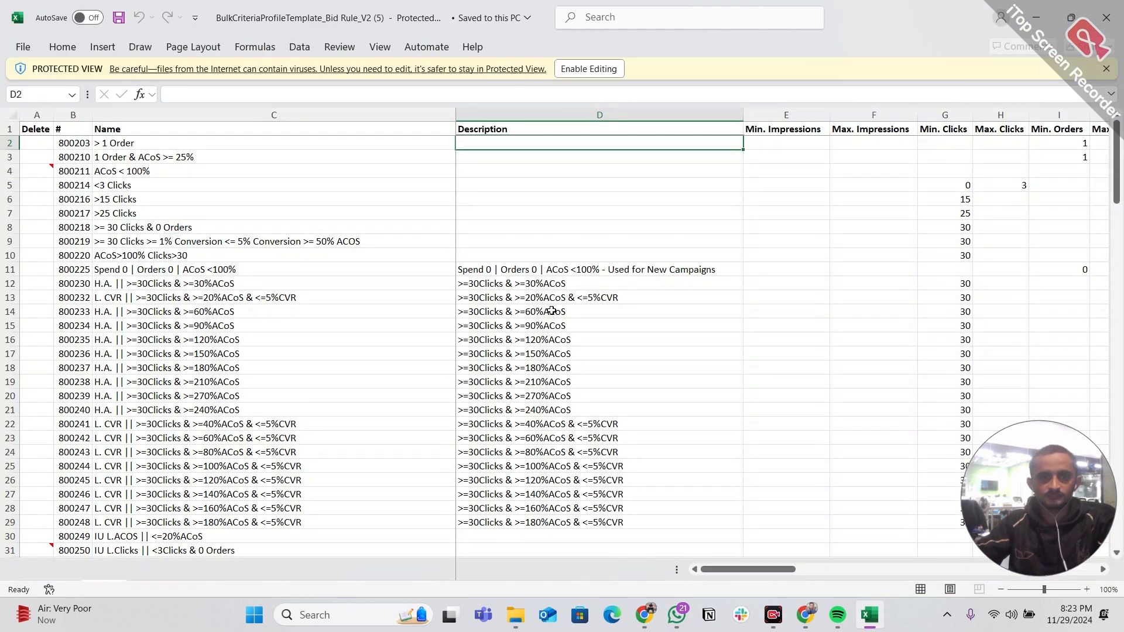
Enable editing of the downloaded template in Excel and select the first empty Name cell below the existing criteria, C148.
{"action": "left_click", "coordinate": [565, 68]}
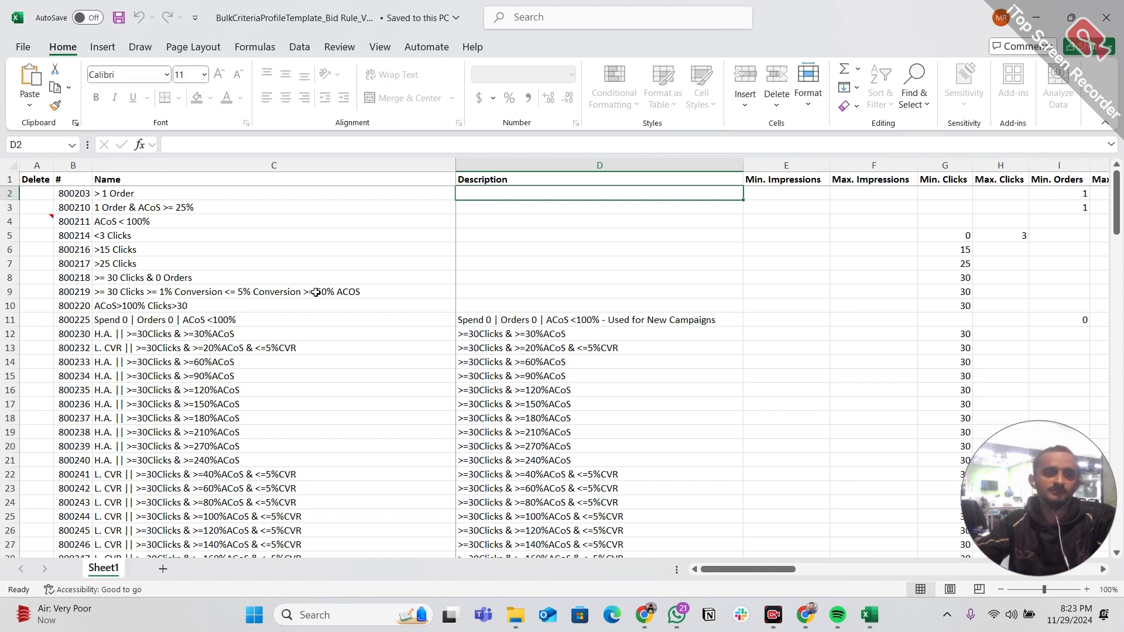
{"action": "scroll", "coordinate": [261, 305], "scroll_direction": "down", "scroll_amount": 2}
{"action": "scroll", "coordinate": [268, 307], "scroll_direction": "down", "scroll_amount": 20}
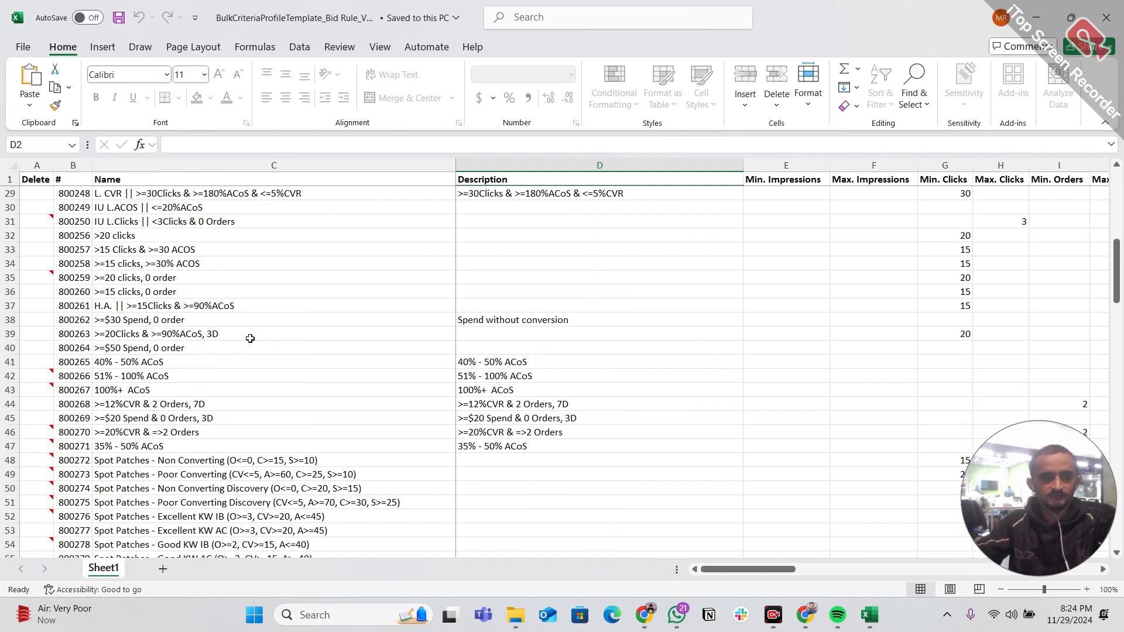
{"action": "scroll", "coordinate": [170, 354], "scroll_direction": "down", "scroll_amount": 20}
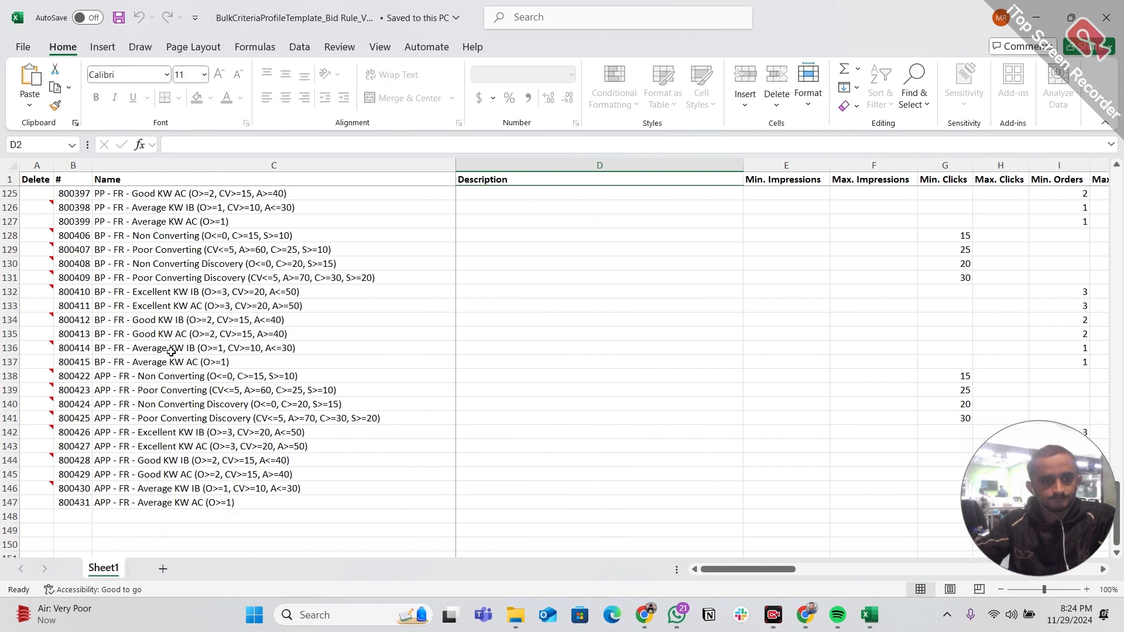
{"action": "left_click", "coordinate": [174, 305]}
Switch to the Scale Insights-Rule Stack Google Sheet and copy range C2:AI26 of the Bidding Criteria Import sheet.
{"action": "key", "text": "alt+Tab"}
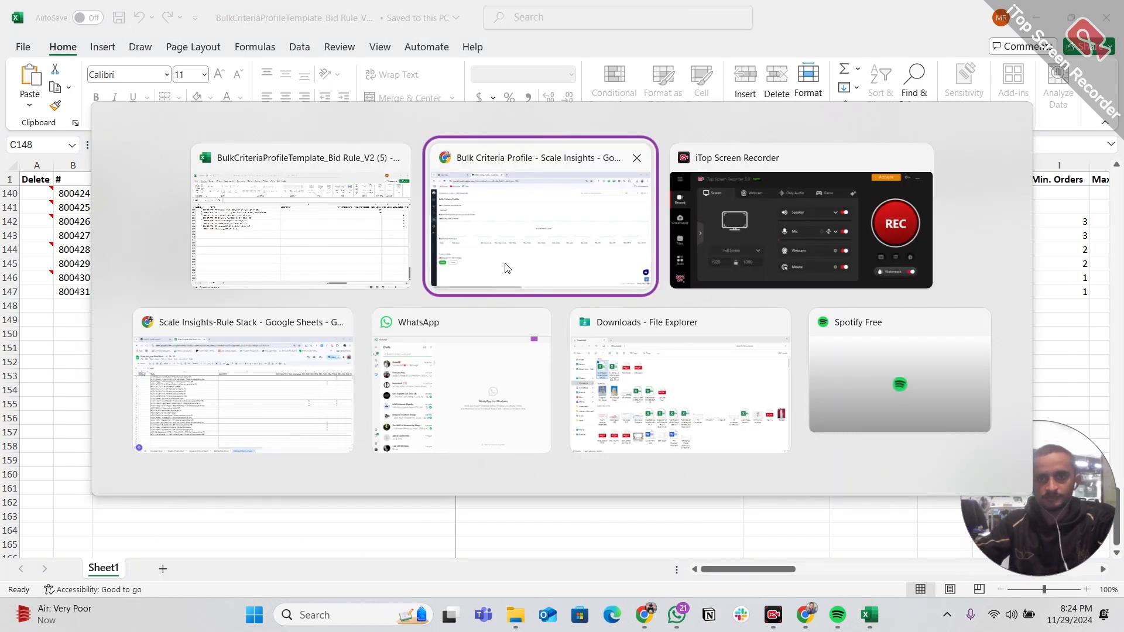
{"action": "key", "text": "Tab"}
{"action": "key", "text": "Tab"}
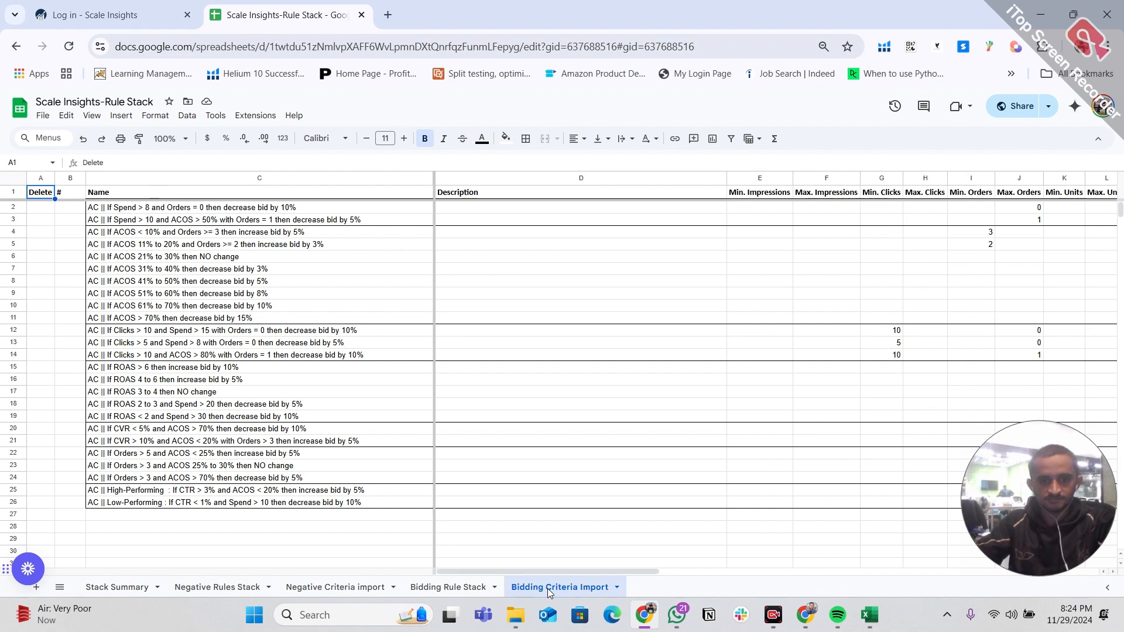
{"action": "left_click", "coordinate": [134, 209]}
{"action": "key", "text": "ctrl+shift+Right"}
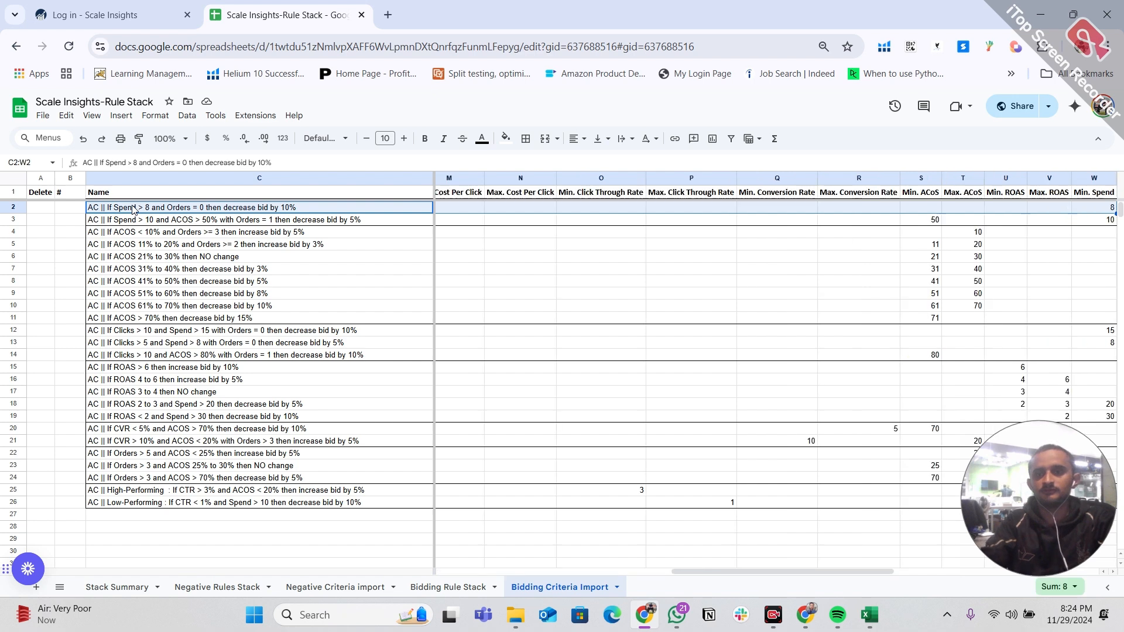
{"action": "key", "text": "ctrl+shift+Down"}
{"action": "key", "text": "ctrl+shift+Down"}
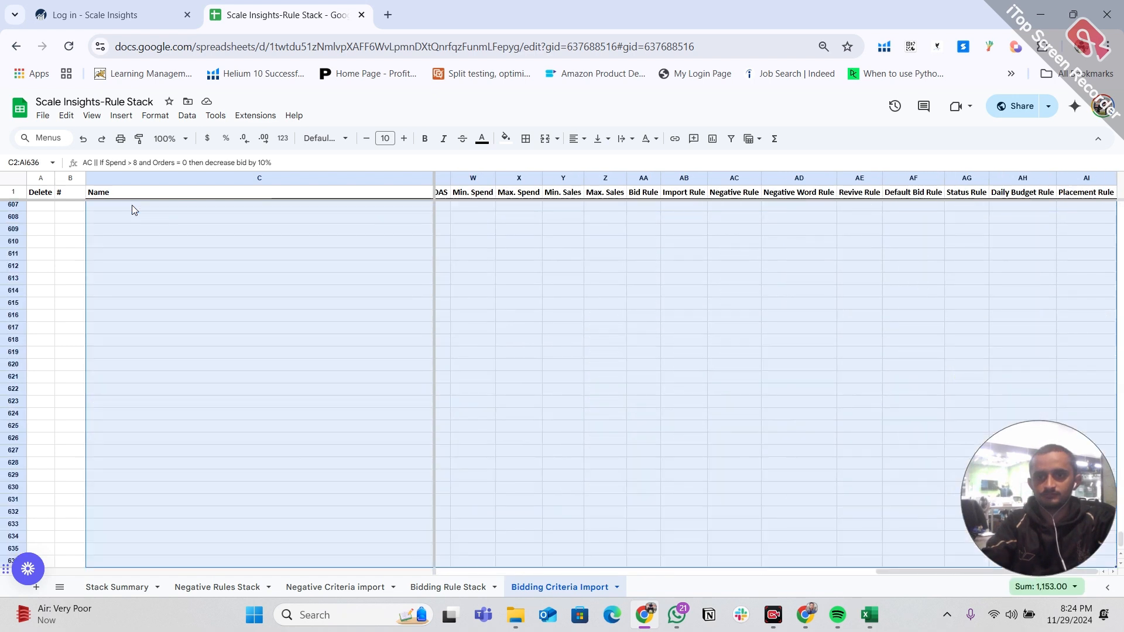
{"action": "key", "text": "ctrl+shift+Up"}
{"action": "scroll", "coordinate": [370, 365], "scroll_direction": "up", "scroll_amount": 5}
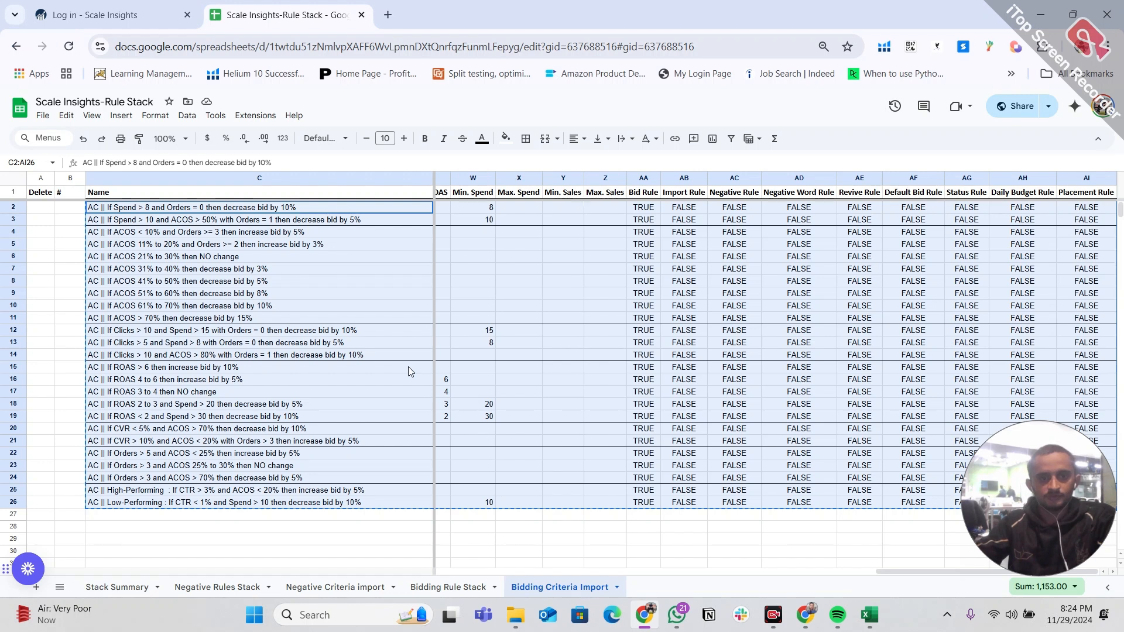
Switch back to the Excel template and paste the copied bidding criteria starting at cell C148.
{"action": "key", "text": "alt+Tab"}
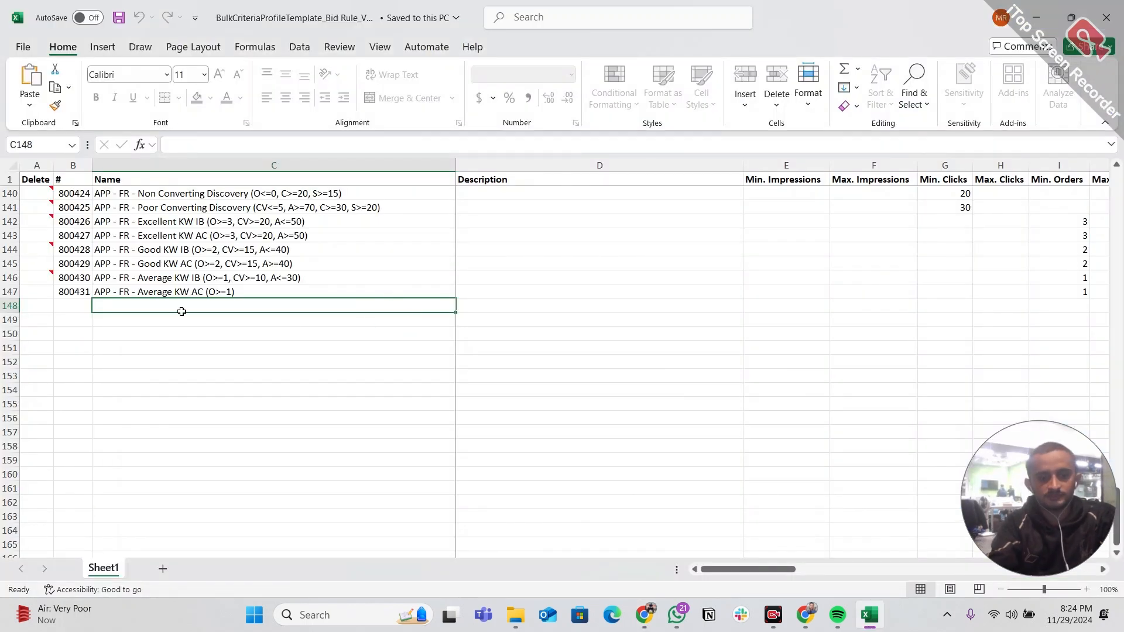
{"action": "key", "text": "ctrl+v"}
{"action": "left_click", "coordinate": [241, 362]}
{"action": "scroll", "coordinate": [309, 329], "scroll_direction": "down", "scroll_amount": 3}
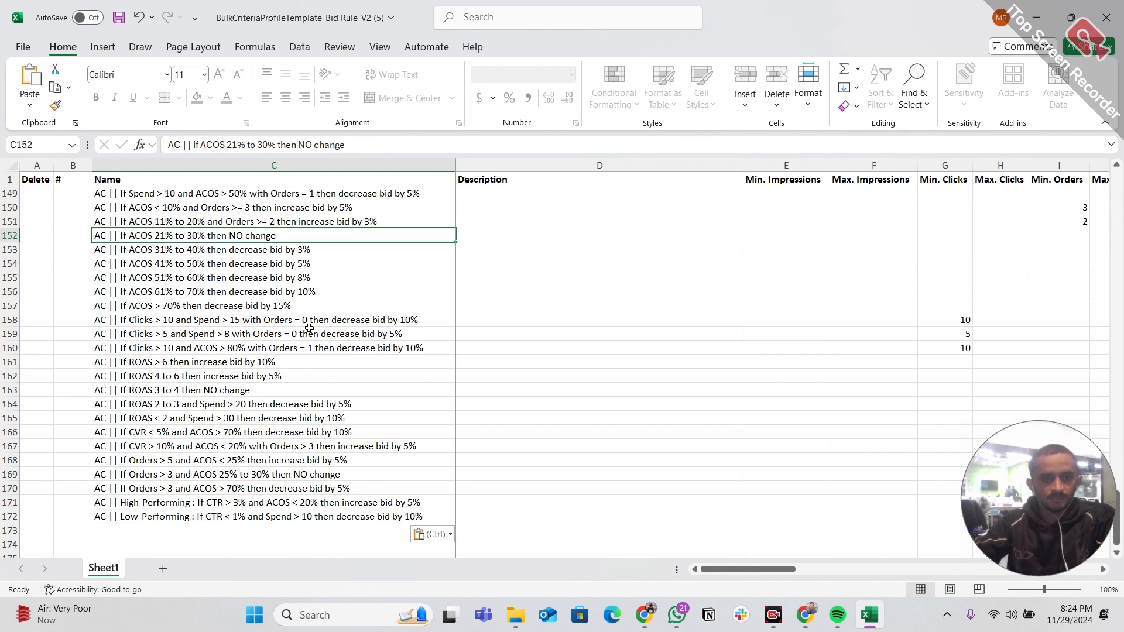
Review the names of the pasted AC criteria from row 148 down to the end of the list.
{"action": "scroll", "coordinate": [428, 282], "scroll_direction": "up", "scroll_amount": 2}
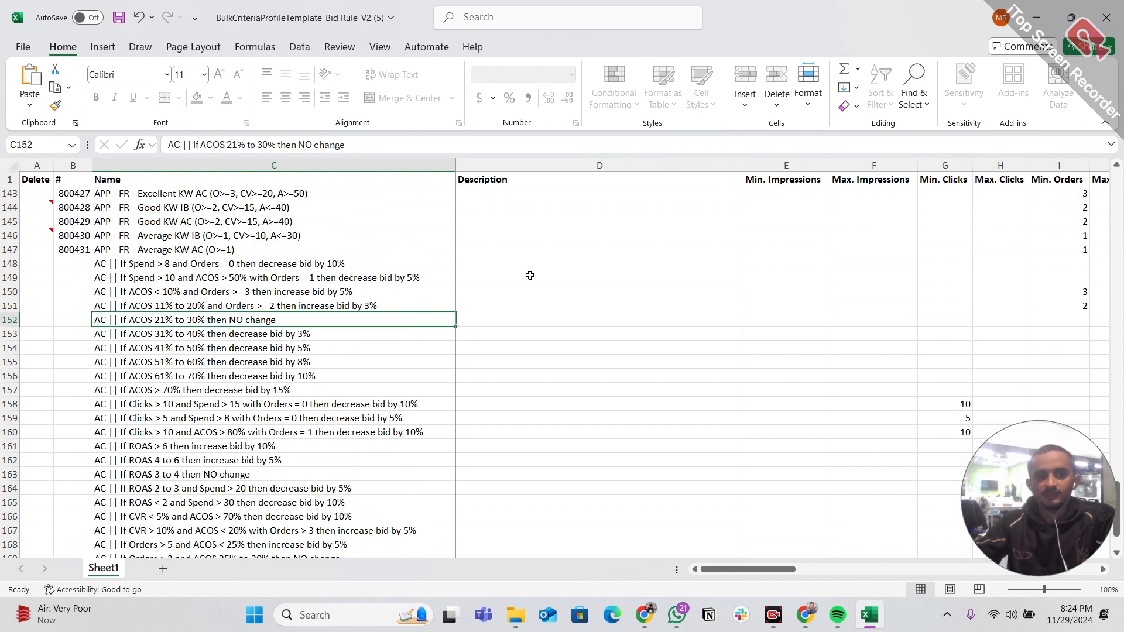
{"action": "scroll", "coordinate": [242, 449], "scroll_direction": "down", "scroll_amount": 2}
{"action": "scroll", "coordinate": [178, 448], "scroll_direction": "down", "scroll_amount": 2}
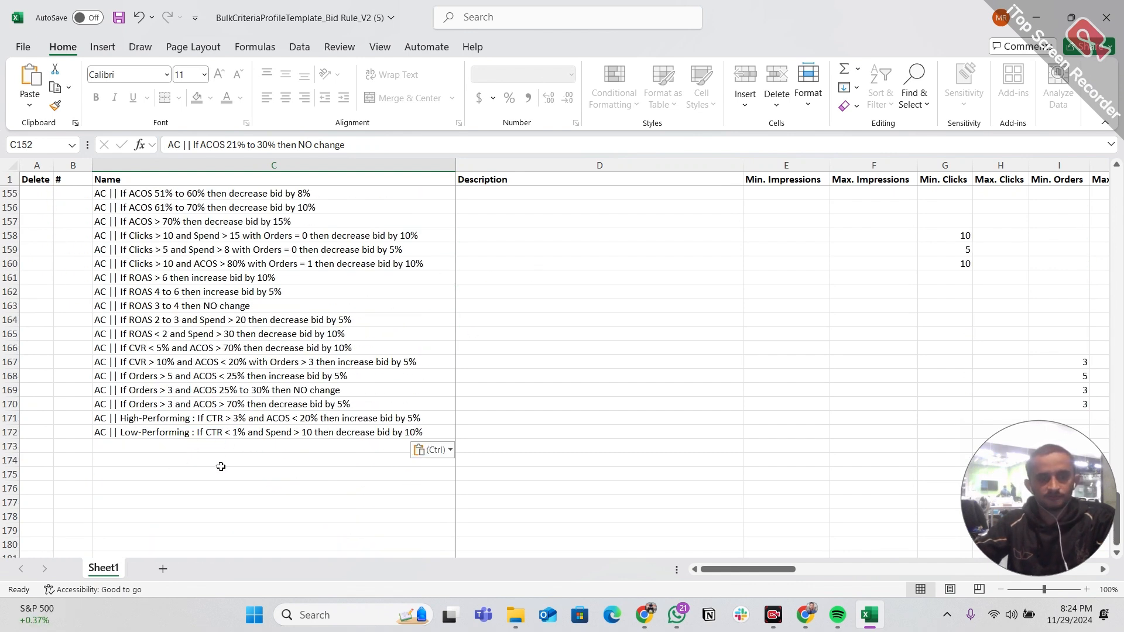
{"action": "scroll", "coordinate": [438, 394], "scroll_direction": "up", "scroll_amount": 4}
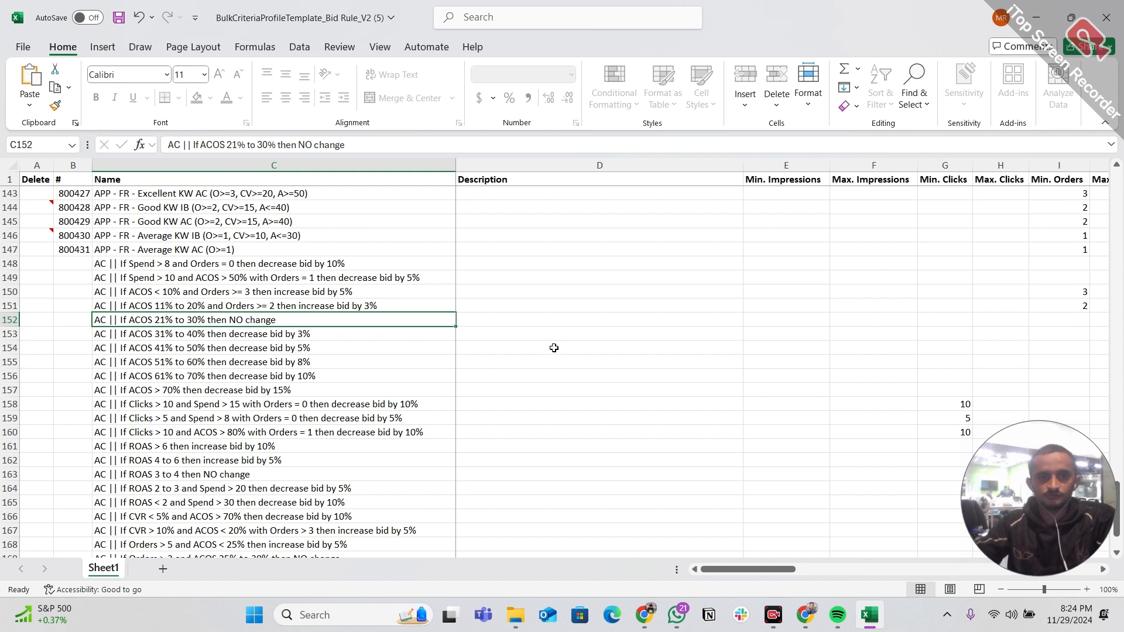
{"action": "key", "text": "Down"}
{"action": "key", "text": "Down"}
{"action": "key", "text": "Down"}
{"action": "key", "text": "Down"}
{"action": "key", "text": "Down"}
{"action": "key", "text": "Down"}
{"action": "key", "text": "Down"}
{"action": "key", "text": "Down"}
{"action": "key", "text": "Down"}
{"action": "key", "text": "Down"}
{"action": "key", "text": "Down"}
{"action": "key", "text": "Down"}
{"action": "key", "text": "Down"}
{"action": "key", "text": "Down"}
{"action": "key", "text": "Down"}
{"action": "key", "text": "Down"}
{"action": "key", "text": "Down"}
{"action": "key", "text": "Down"}
{"action": "key", "text": "Down"}
{"action": "key", "text": "Down"}
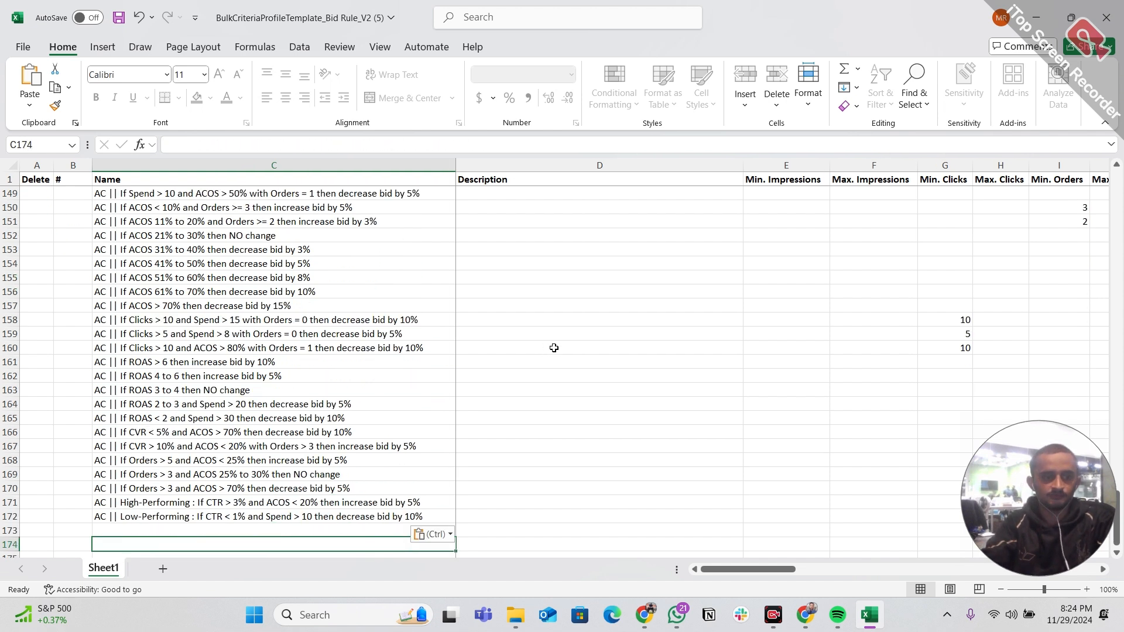
{"action": "key", "text": "Up"}
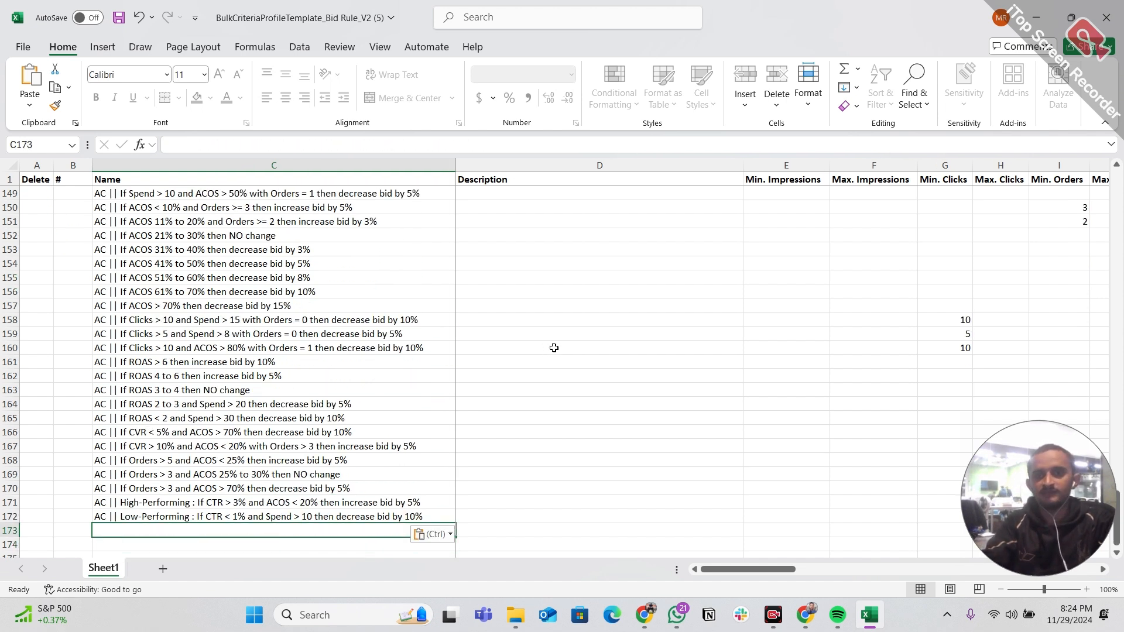
Review the pasted criteria's minimum and maximum values across the columns from impressions, clicks and orders through ACoS, ROAS and spend.
{"action": "key", "text": "Right"}
{"action": "key", "text": "Right"}
{"action": "key", "text": "Right"}
{"action": "key", "text": "Right"}
{"action": "key", "text": "Right"}
{"action": "key", "text": "Right"}
{"action": "key", "text": "Right"}
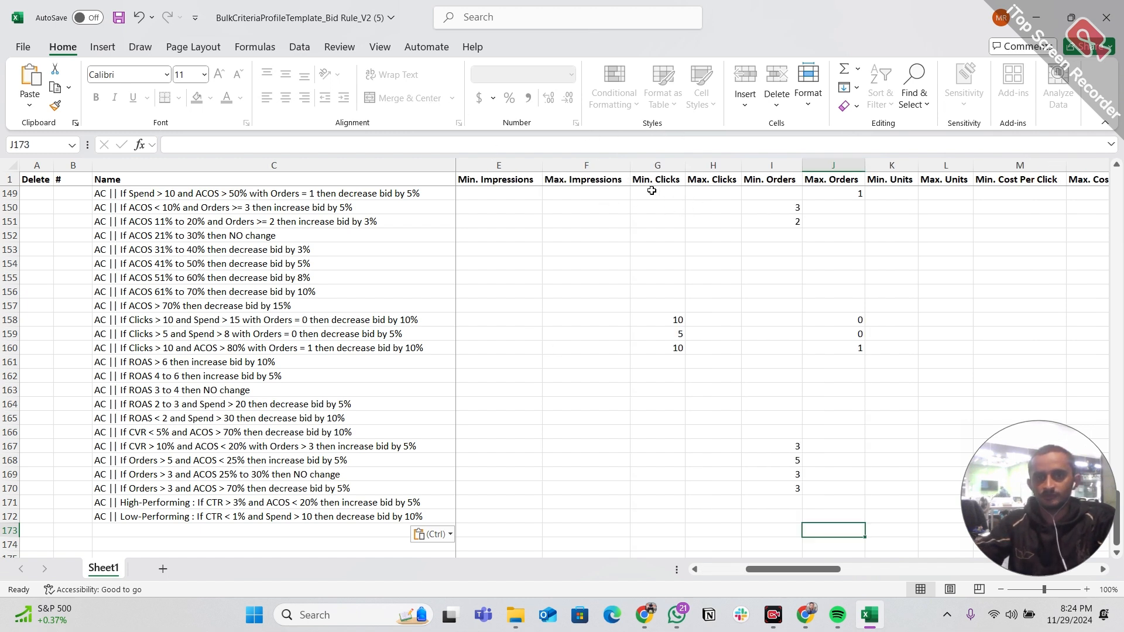
{"action": "key", "text": "Left"}
{"action": "key", "text": "Left"}
{"action": "key", "text": "Left"}
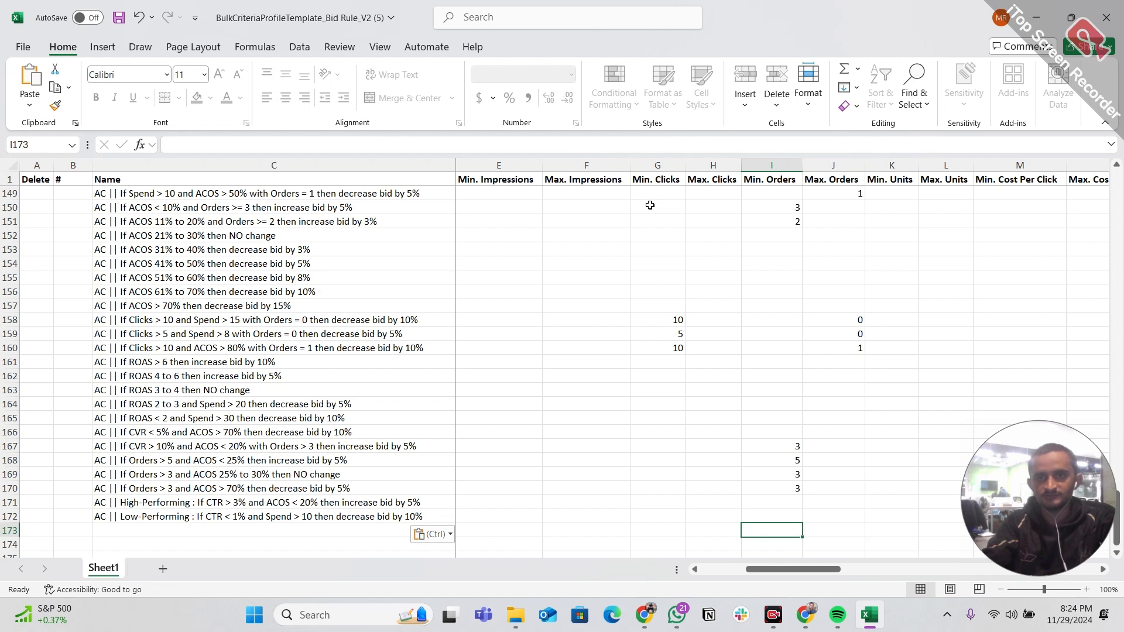
{"action": "key", "text": "Right"}
{"action": "key", "text": "Right"}
{"action": "key", "text": "Right"}
{"action": "key", "text": "Right"}
{"action": "key", "text": "Right"}
{"action": "key", "text": "Right"}
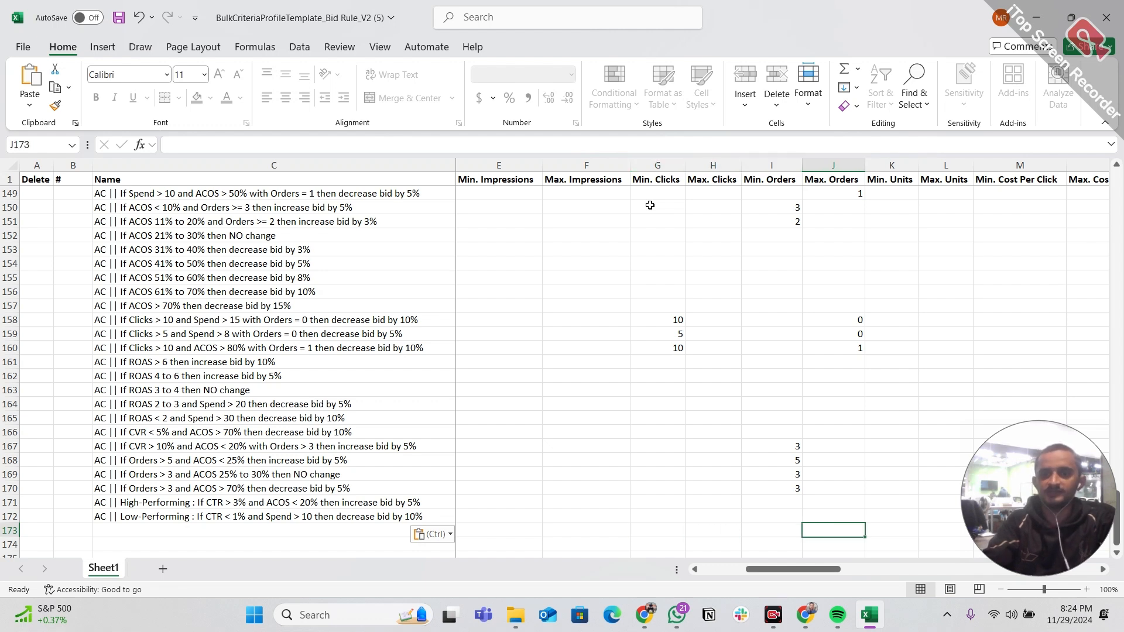
{"action": "key", "text": "Left"}
{"action": "key", "text": "Left"}
{"action": "key", "text": "Left"}
{"action": "key", "text": "Left"}
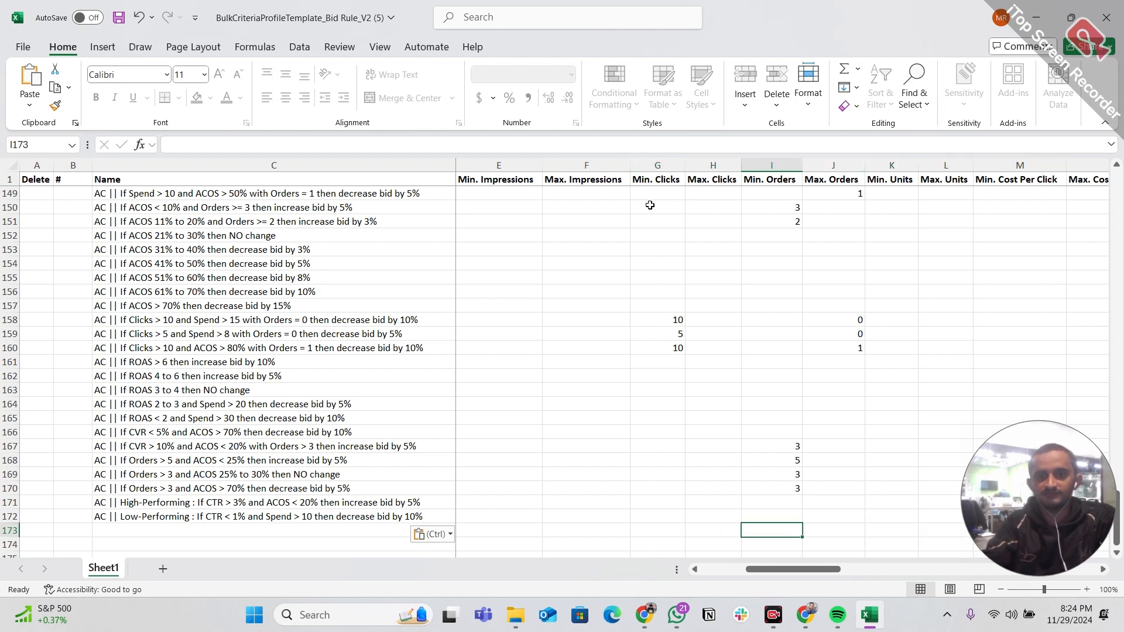
{"action": "key", "text": "Right"}
{"action": "key", "text": "Right"}
{"action": "key", "text": "Right"}
{"action": "key", "text": "Right"}
{"action": "key", "text": "Right"}
{"action": "key", "text": "Right"}
{"action": "key", "text": "Right"}
{"action": "key", "text": "Right"}
{"action": "key", "text": "Right"}
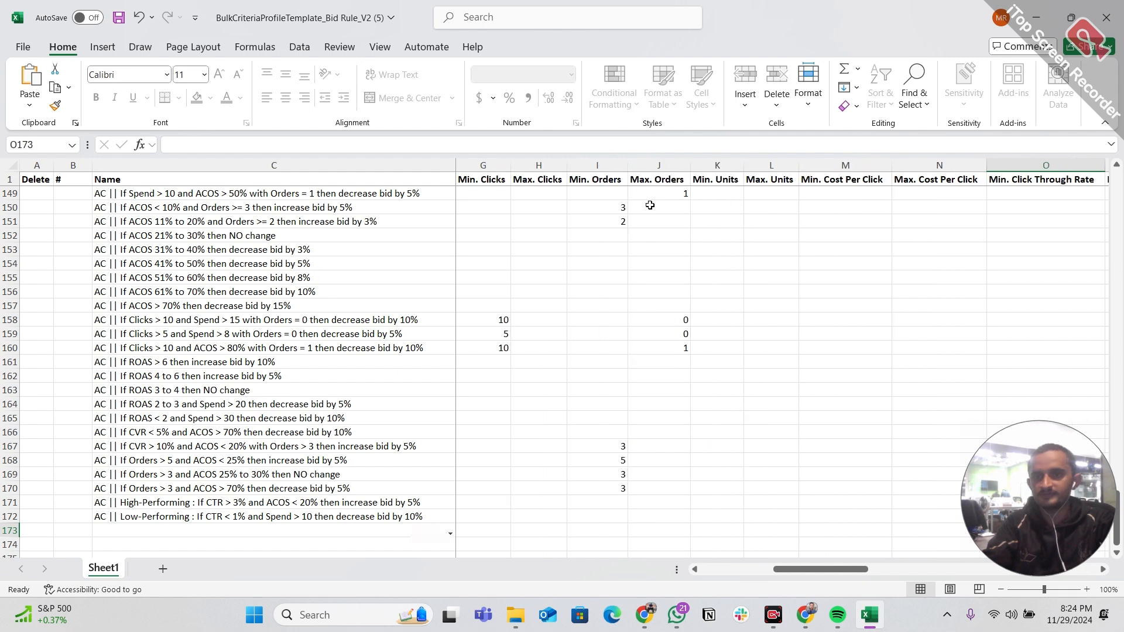
{"action": "key", "text": "Right"}
{"action": "key", "text": "Right"}
{"action": "key", "text": "Right"}
{"action": "key", "text": "Right"}
{"action": "key", "text": "Right"}
{"action": "key", "text": "Right"}
{"action": "key", "text": "Right"}
{"action": "key", "text": "Right"}
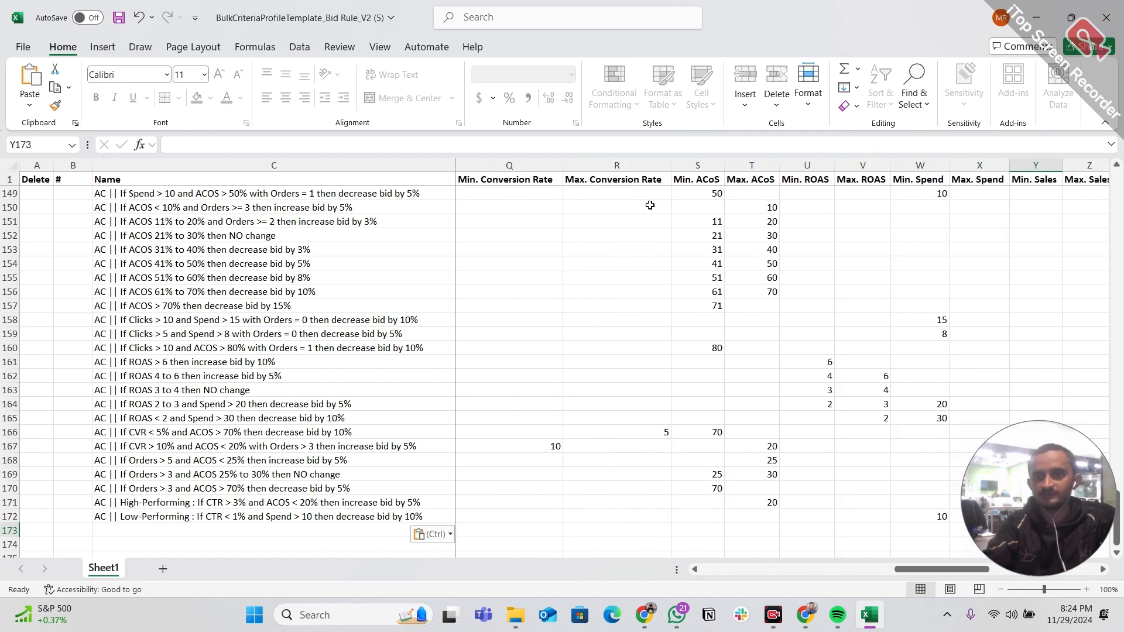
Check the TRUE/FALSE flags of the pasted criteria in the rule type columns from Bid Rule through Default Bid Rule.
{"action": "key", "text": "Right"}
{"action": "key", "text": "Right"}
{"action": "key", "text": "Right"}
{"action": "key", "text": "Right"}
{"action": "key", "text": "Right"}
{"action": "key", "text": "Right"}
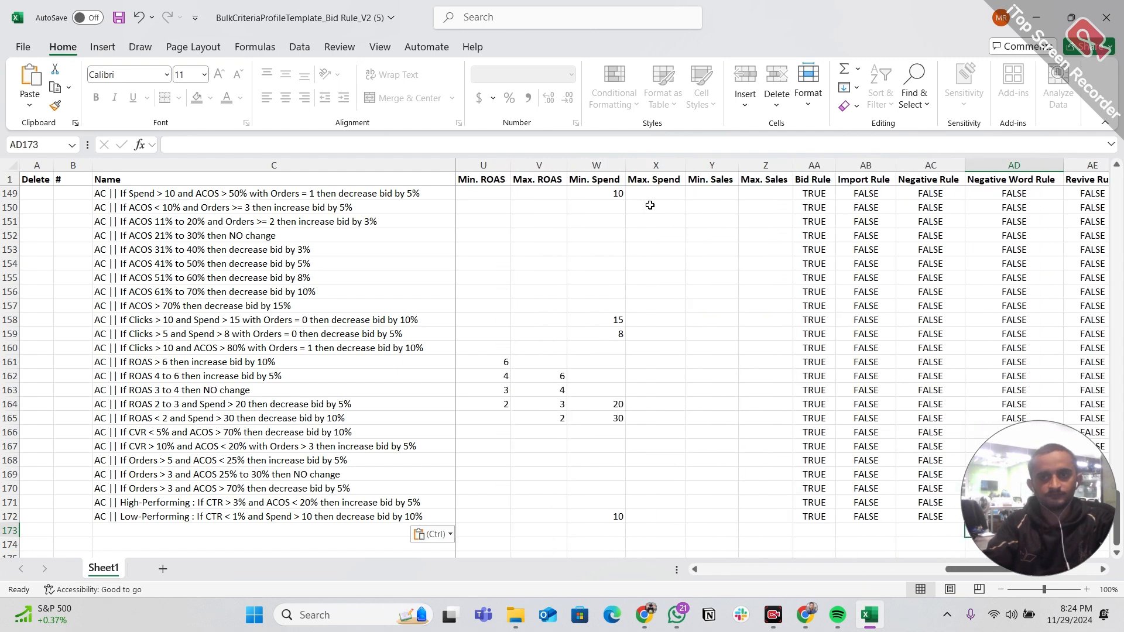
{"action": "key", "text": "Left"}
{"action": "key", "text": "Left"}
{"action": "key", "text": "Left"}
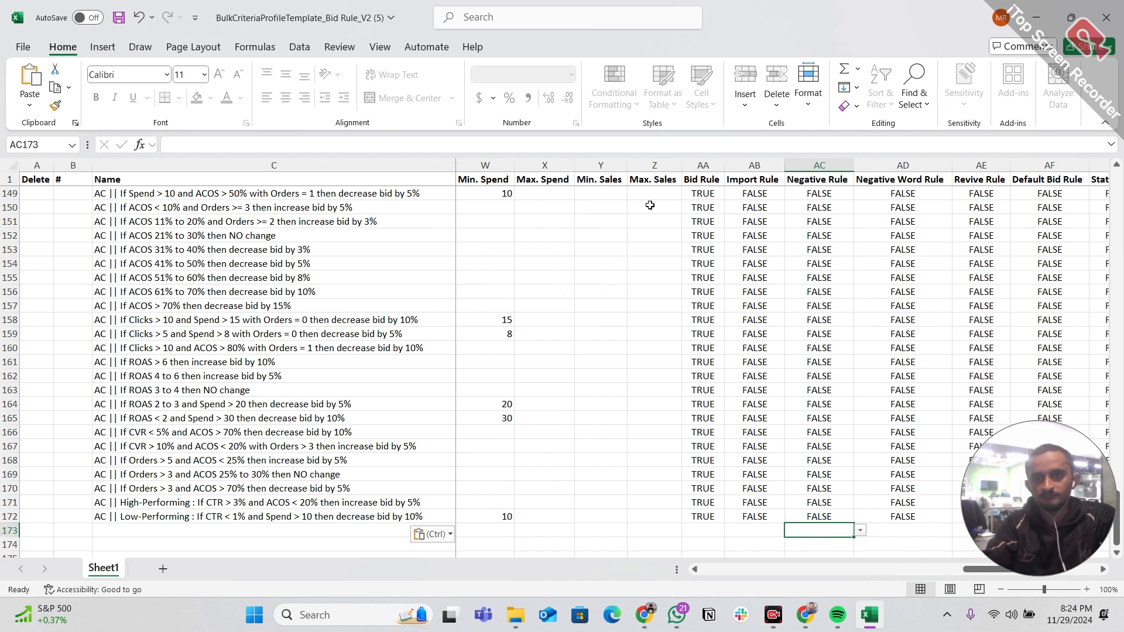
{"action": "key", "text": "Up"}
{"action": "key", "text": "Up"}
{"action": "key", "text": "Up"}
{"action": "key", "text": "Up"}
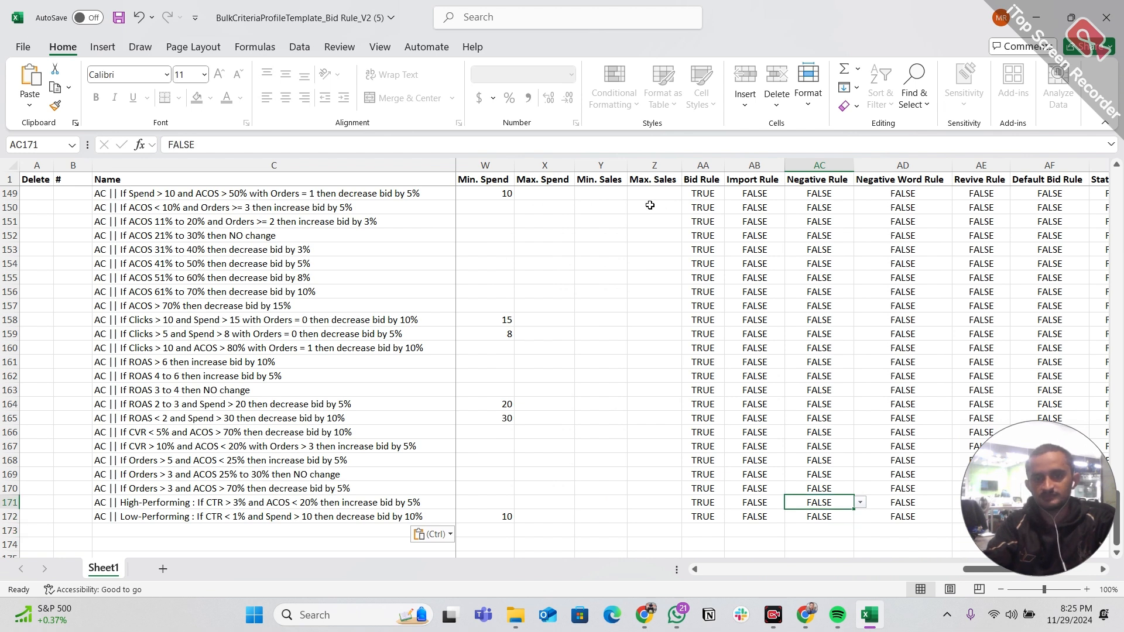
{"action": "key", "text": "Right"}
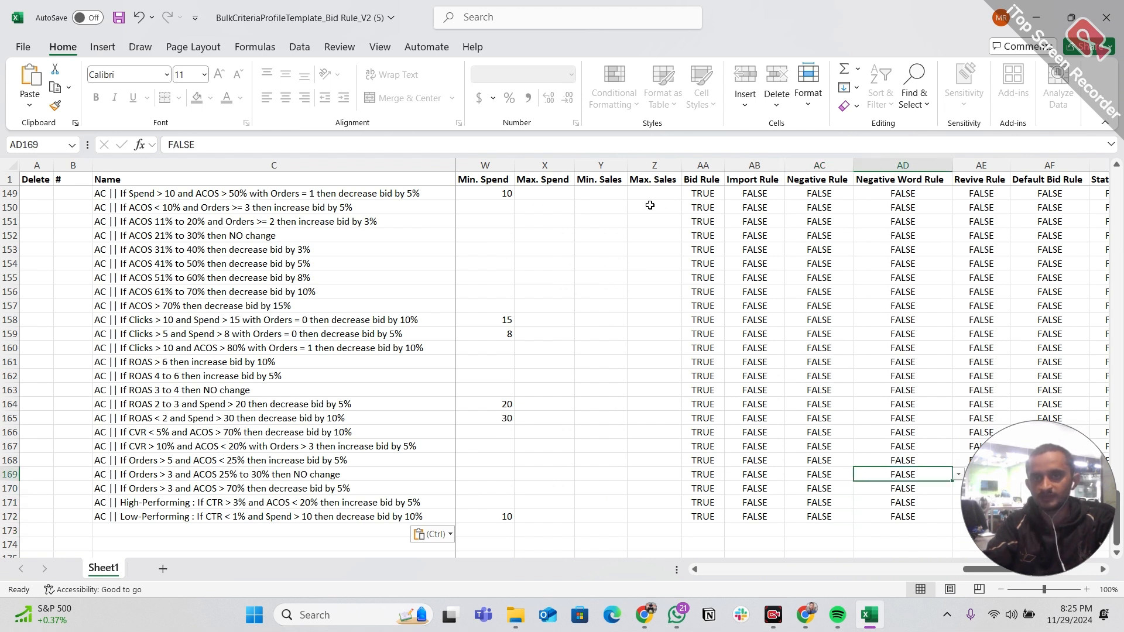
{"action": "key", "text": "Left"}
{"action": "key", "text": "Left"}
{"action": "key", "text": "Left"}
{"action": "key", "text": "Up"}
{"action": "key", "text": "Up"}
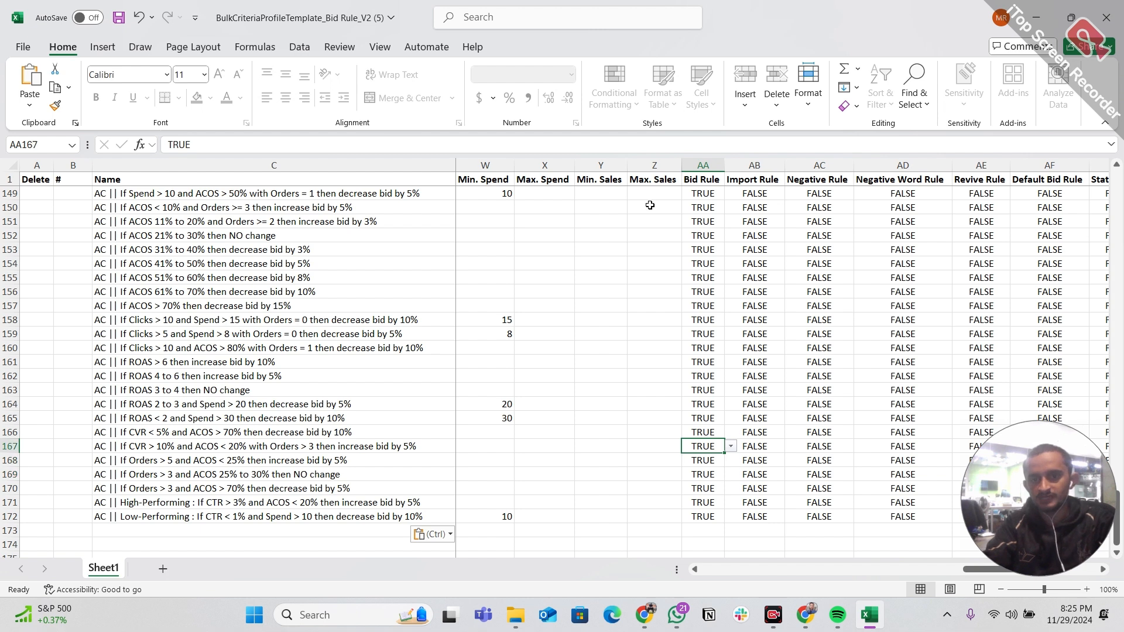
{"action": "key", "text": "Right"}
{"action": "key", "text": "Right"}
{"action": "key", "text": "Right"}
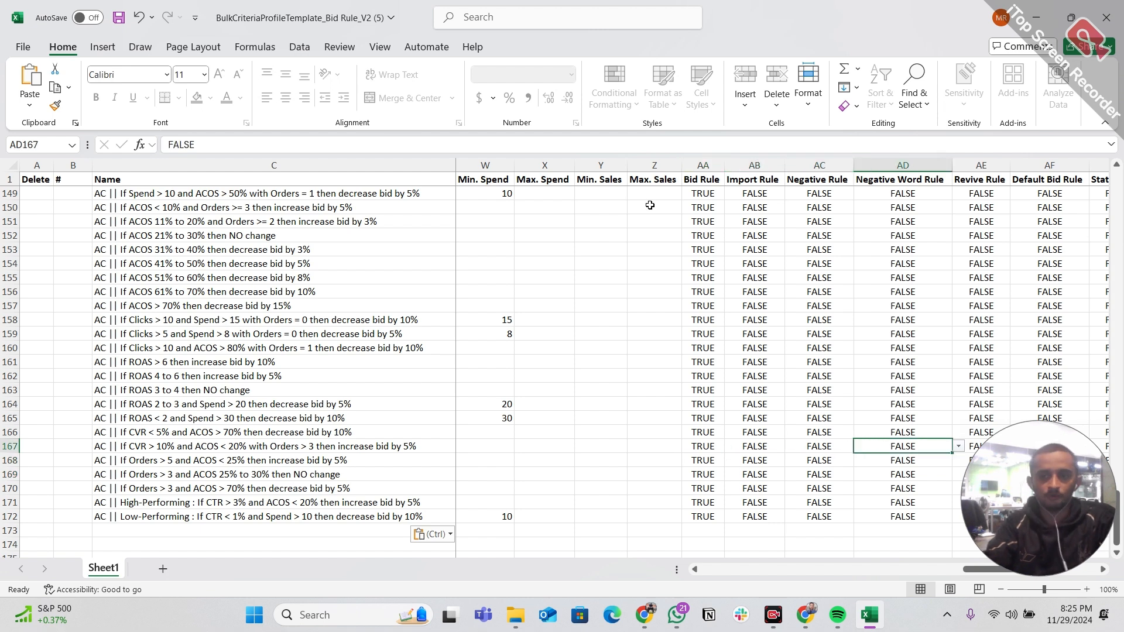
{"action": "key", "text": "Right"}
{"action": "key", "text": "Right"}
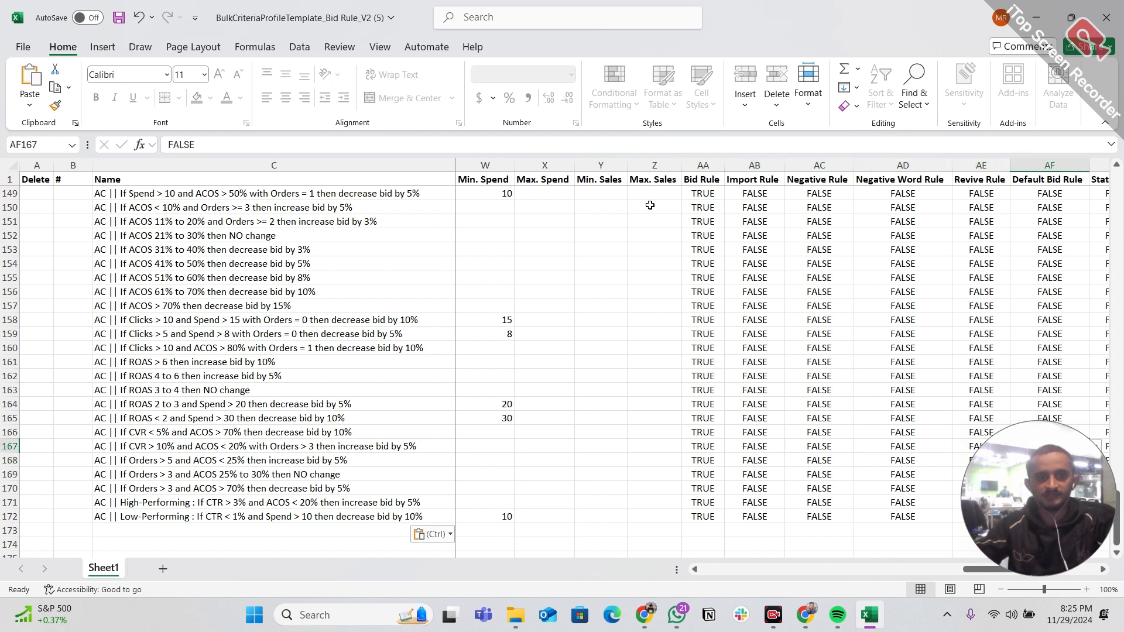
Save the filled-in template workbook and switch to the Bulk Criteria Profile page of Scale Insights in Chrome.
{"action": "key", "text": "ctrl+s"}
{"action": "key", "text": "alt+Tab"}
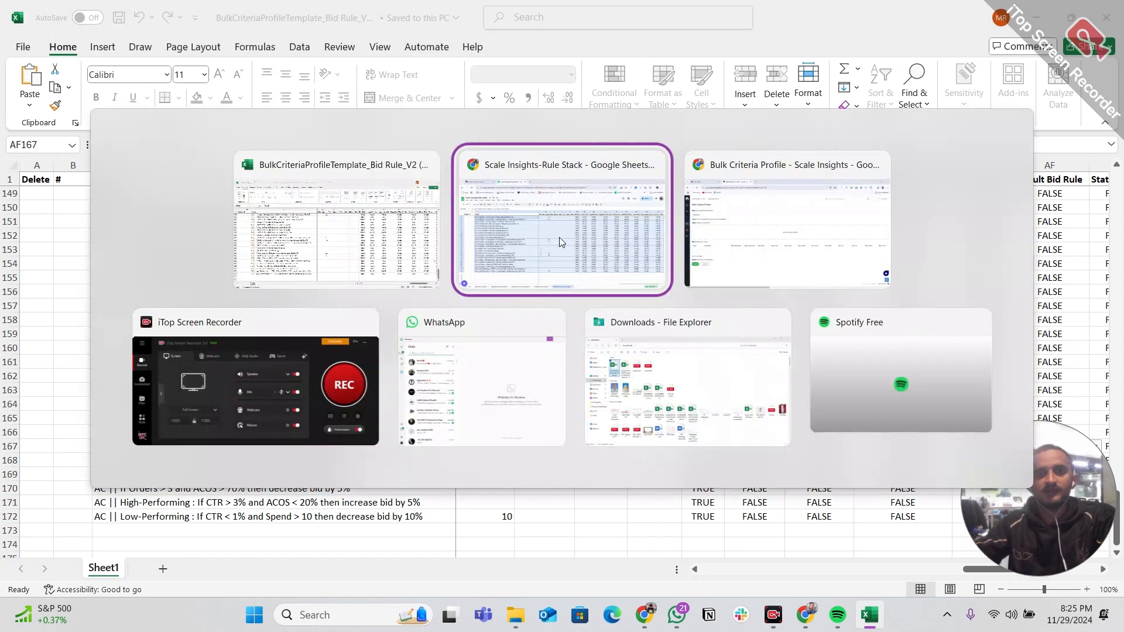
{"action": "left_click", "coordinate": [559, 237]}
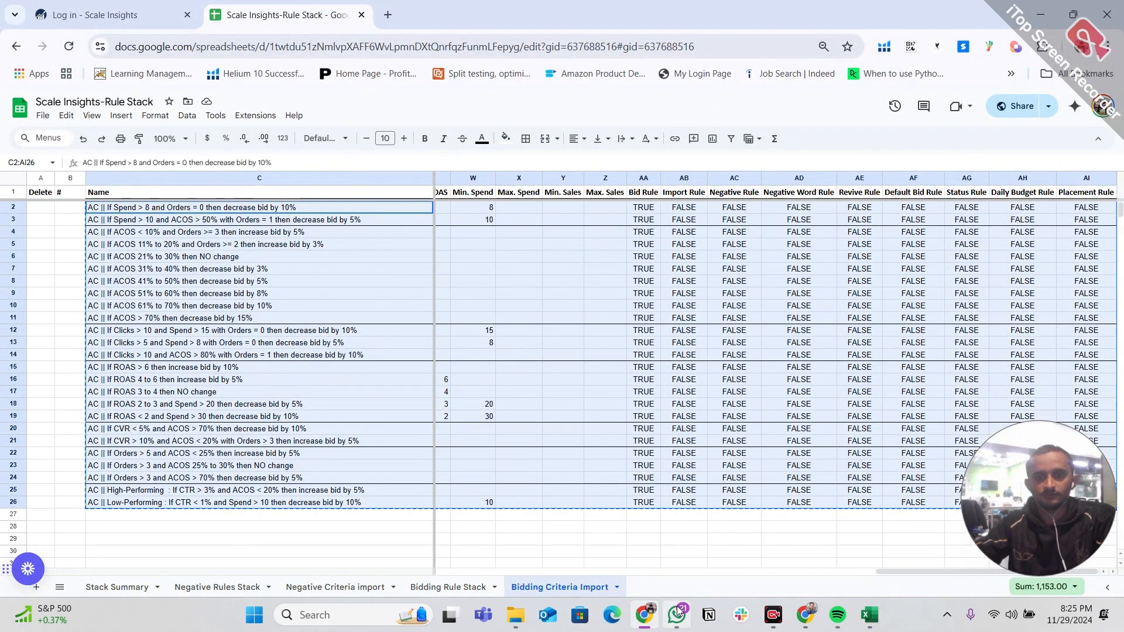
{"action": "left_click", "coordinate": [816, 615]}
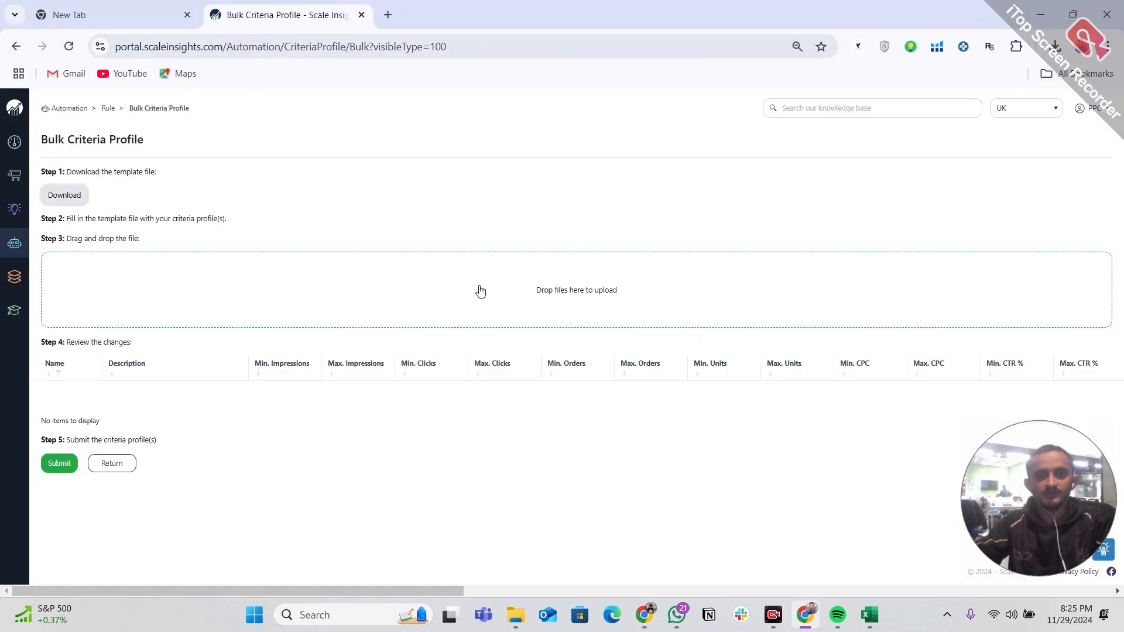
Upload the template file BulkCriteriaProfileTemplate_Bid Rule_V2 (5) and submit its criteria profiles after checking the list of changes.
{"action": "left_click", "coordinate": [402, 289]}
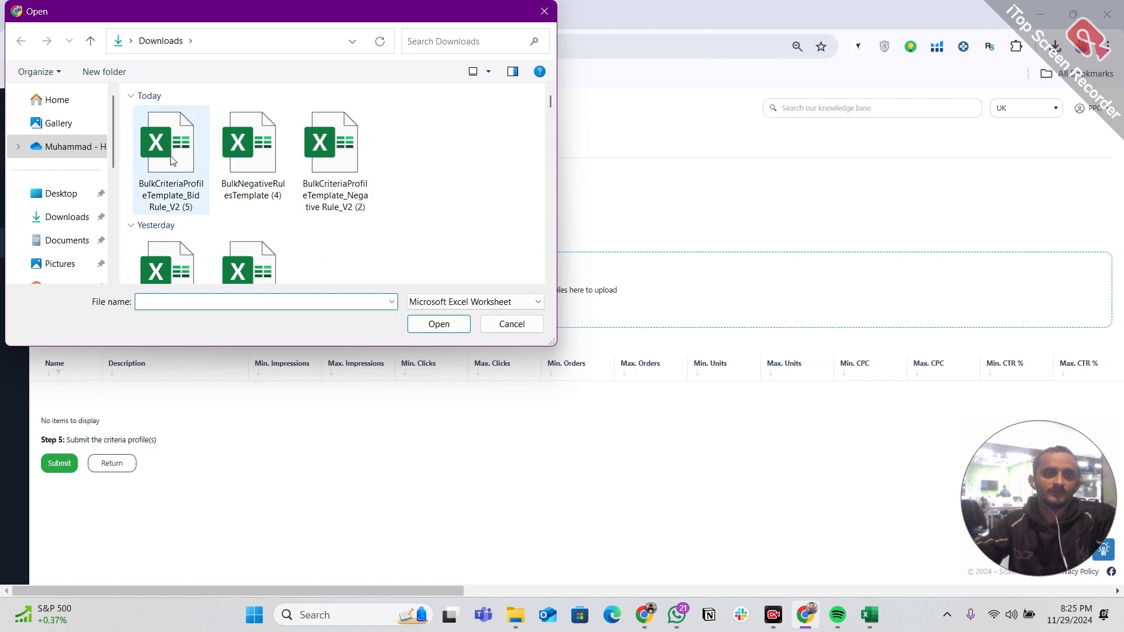
{"action": "double_click", "coordinate": [163, 203]}
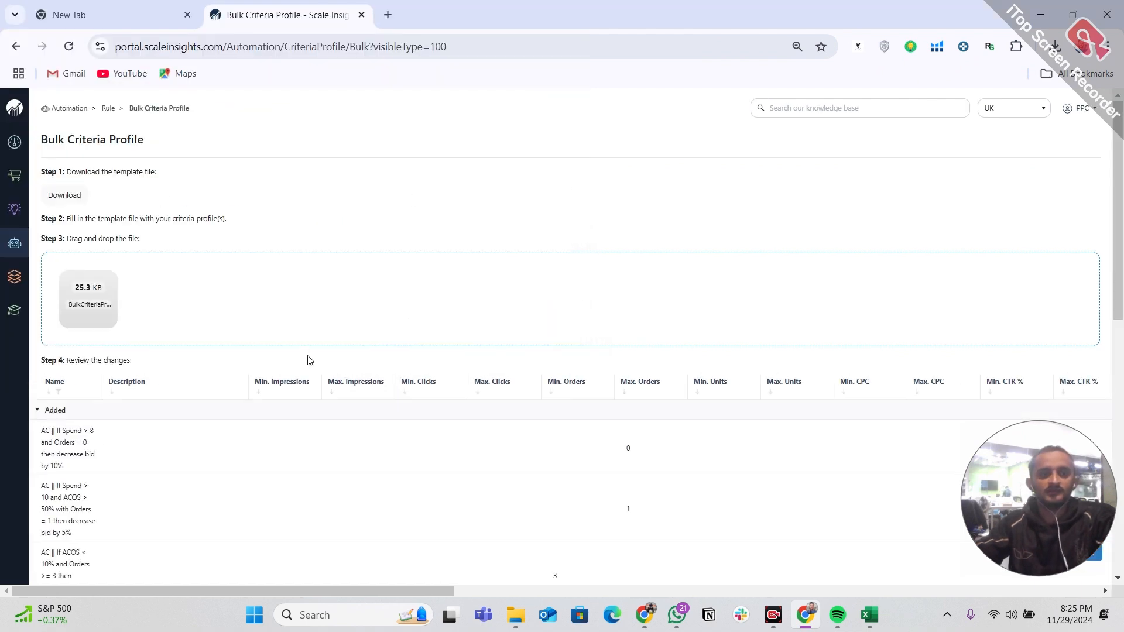
{"action": "scroll", "coordinate": [259, 391], "scroll_direction": "down", "scroll_amount": 3}
{"action": "scroll", "coordinate": [146, 334], "scroll_direction": "down", "scroll_amount": 7}
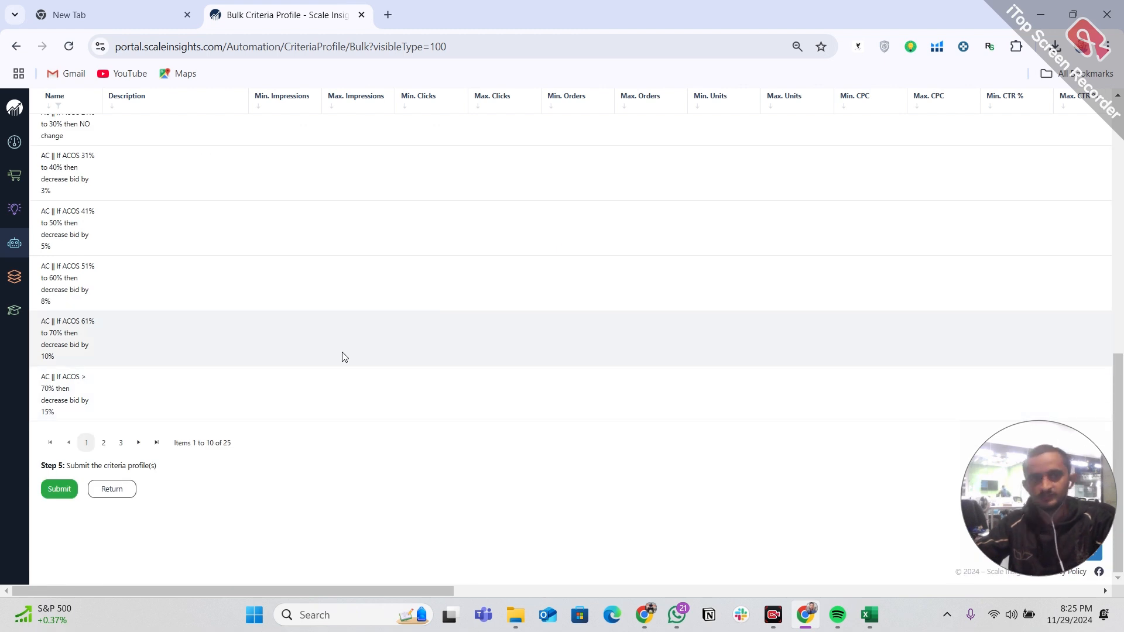
{"action": "scroll", "coordinate": [345, 356], "scroll_direction": "up", "scroll_amount": 10}
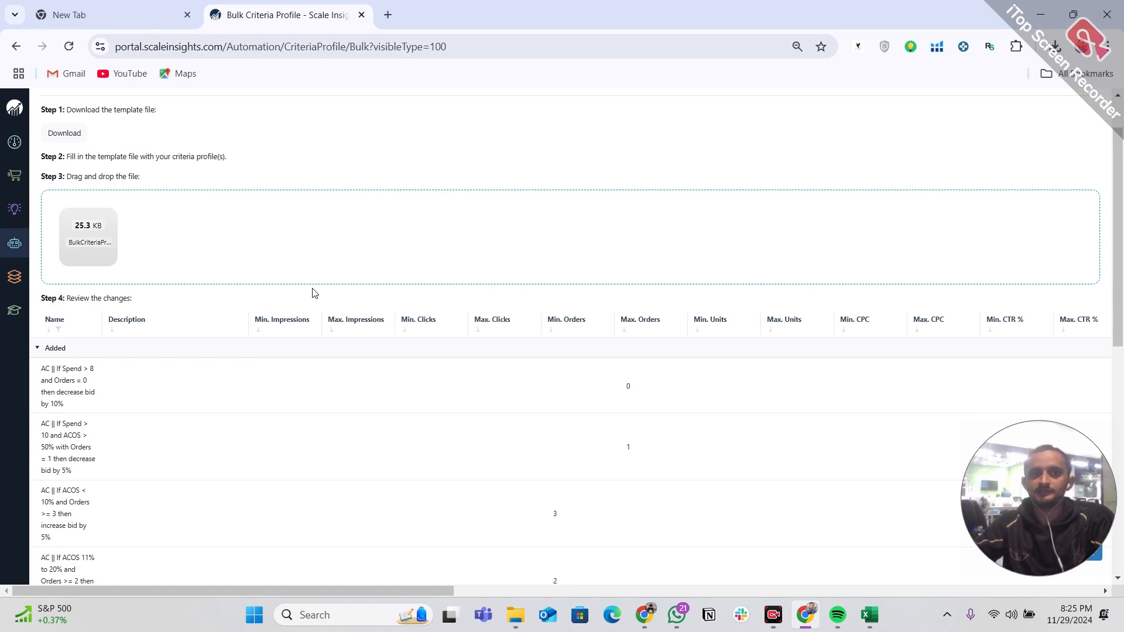
{"action": "scroll", "coordinate": [332, 300], "scroll_direction": "up", "scroll_amount": 1}
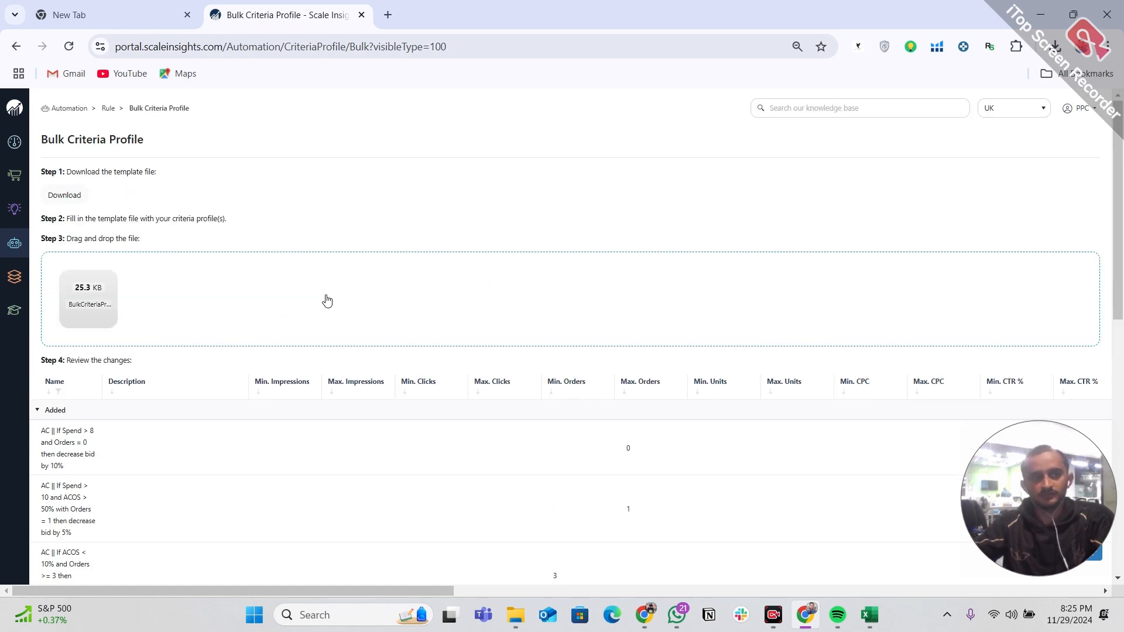
{"action": "scroll", "coordinate": [327, 301], "scroll_direction": "down", "scroll_amount": 10}
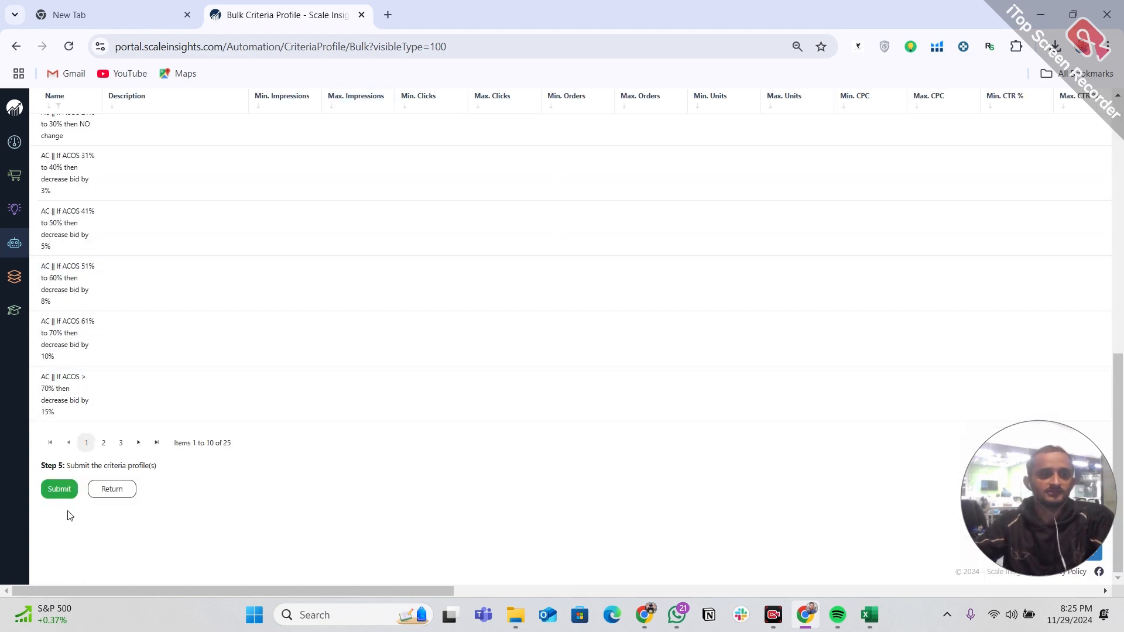
{"action": "left_click", "coordinate": [60, 490]}
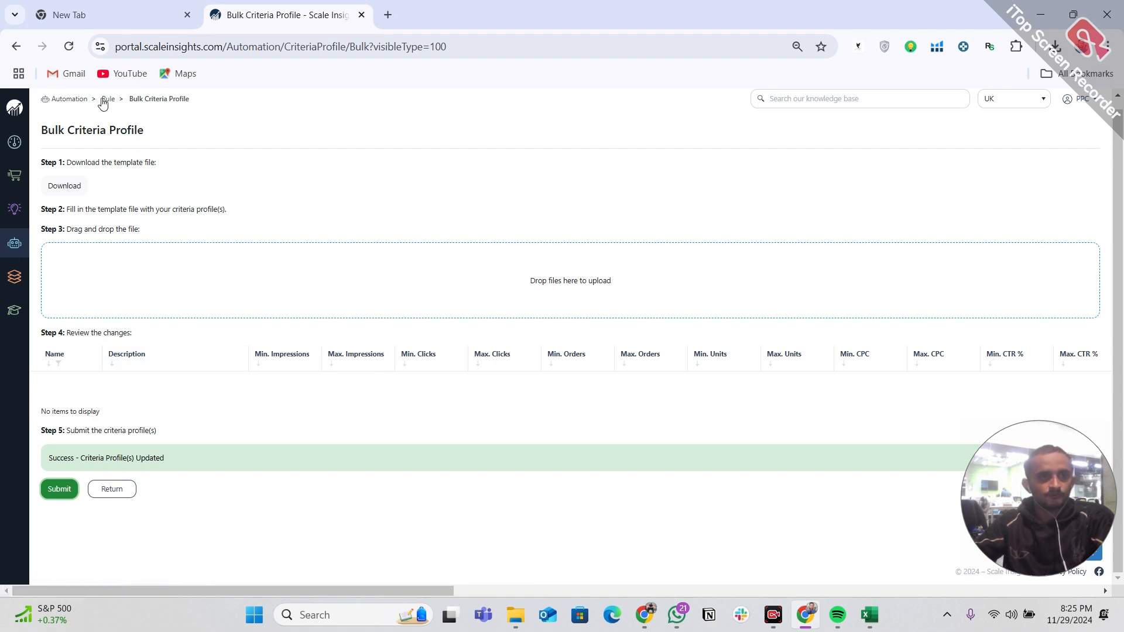
Go to the bulk import page for bidding rules in the automation section.
{"action": "left_click", "coordinate": [13, 241]}
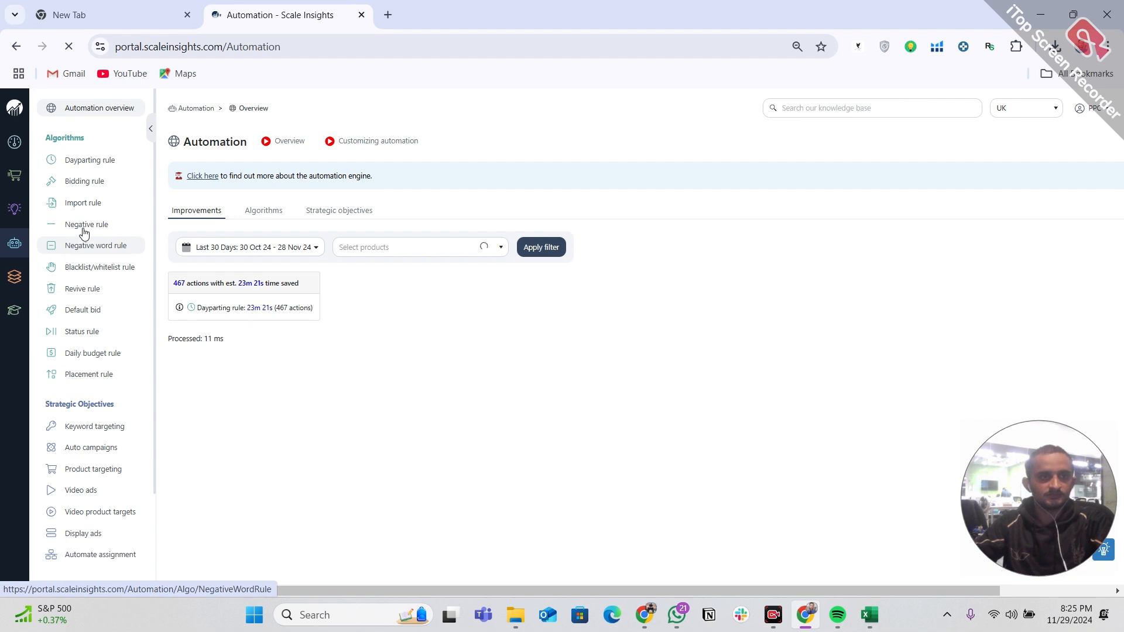
{"action": "left_click", "coordinate": [82, 186]}
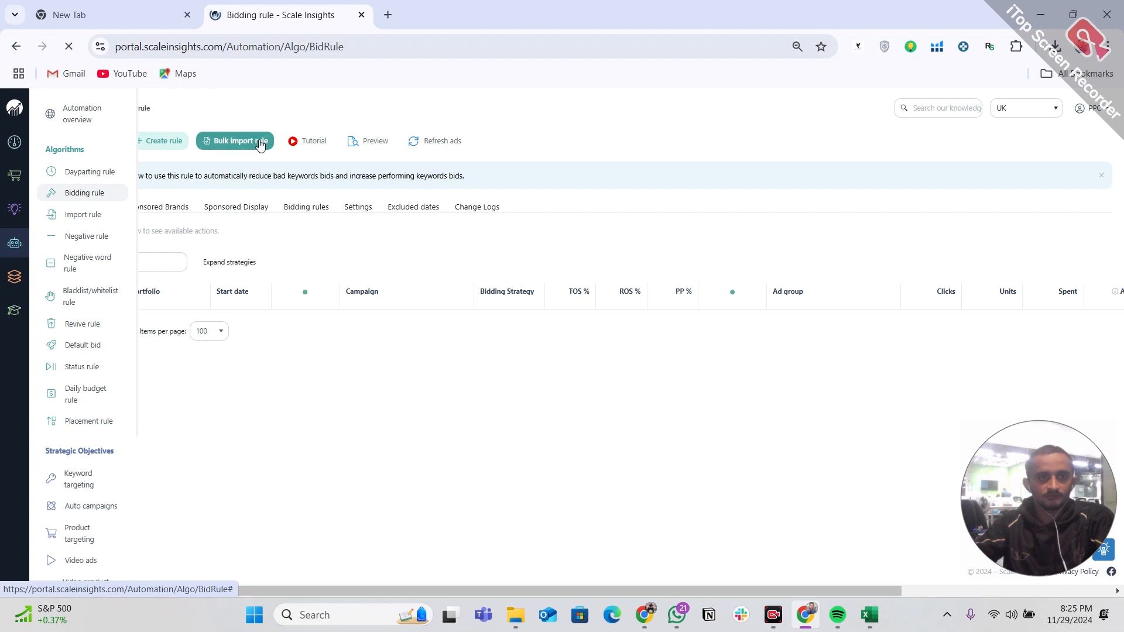
{"action": "left_click", "coordinate": [260, 143]}
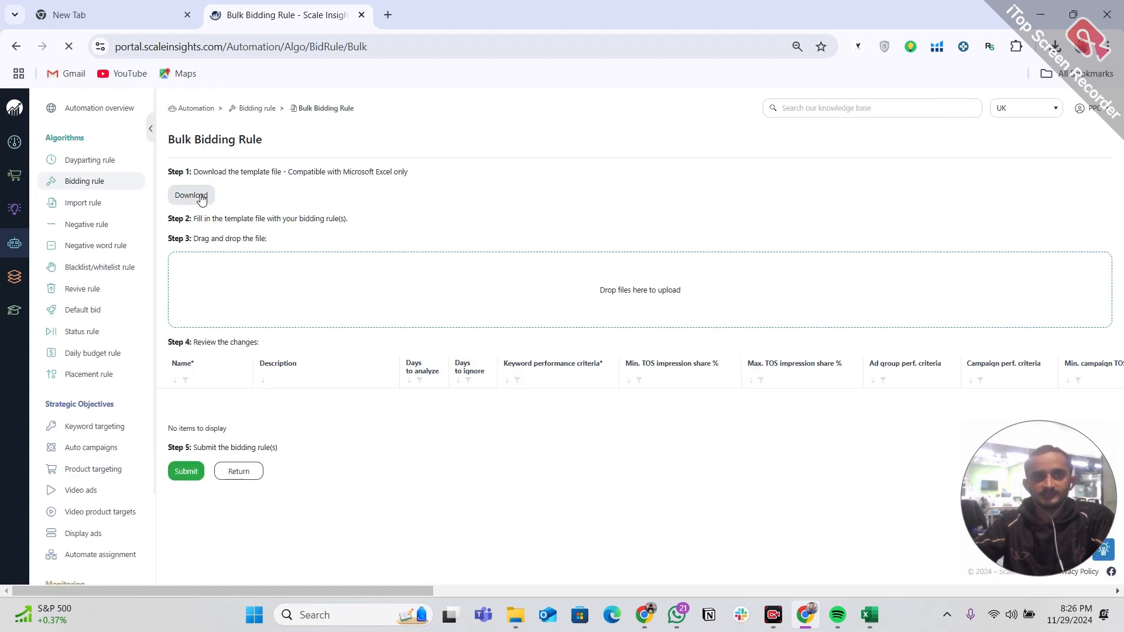
Download the bulk bidding rules template, open it in Excel and enable editing.
{"action": "left_click", "coordinate": [192, 198]}
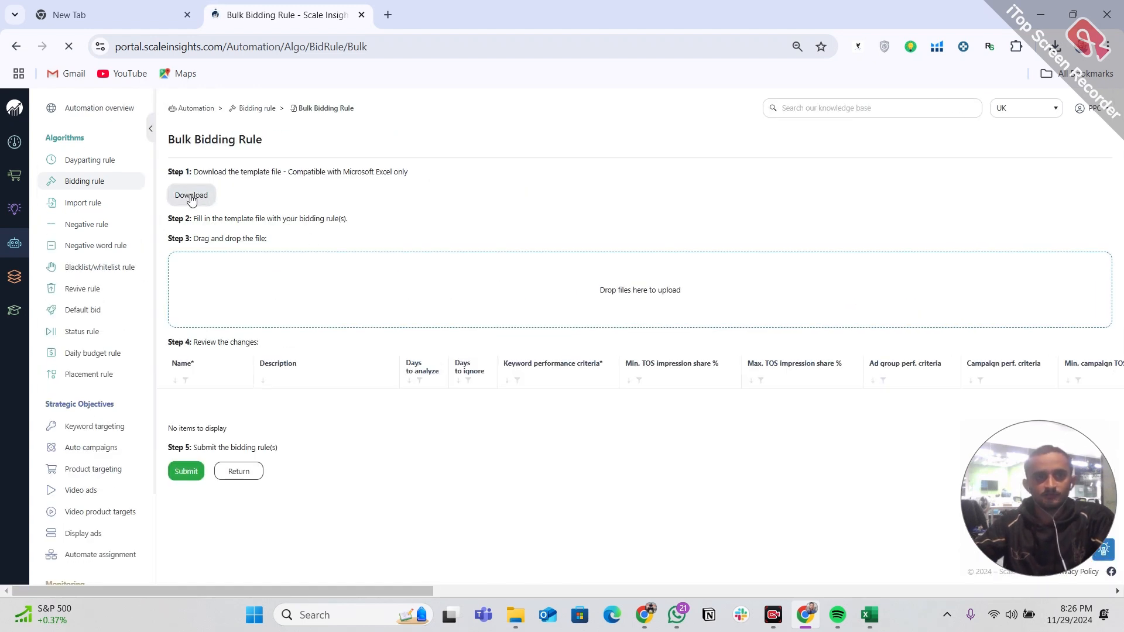
{"action": "left_click", "coordinate": [1056, 47]}
{"action": "left_click", "coordinate": [958, 82]}
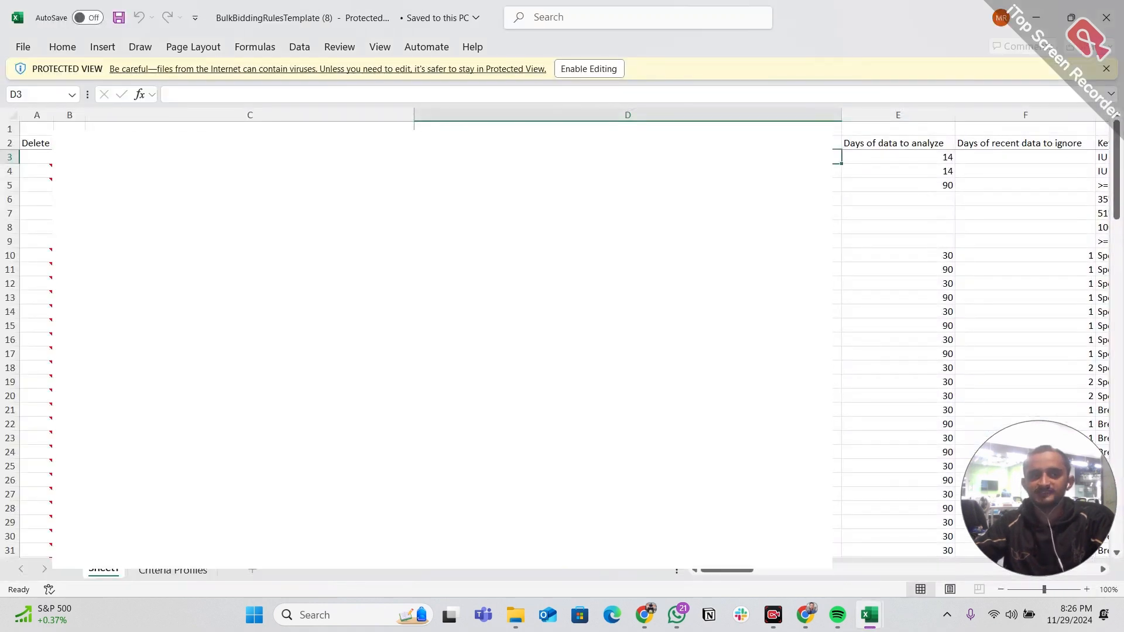
{"action": "left_click", "coordinate": [590, 70]}
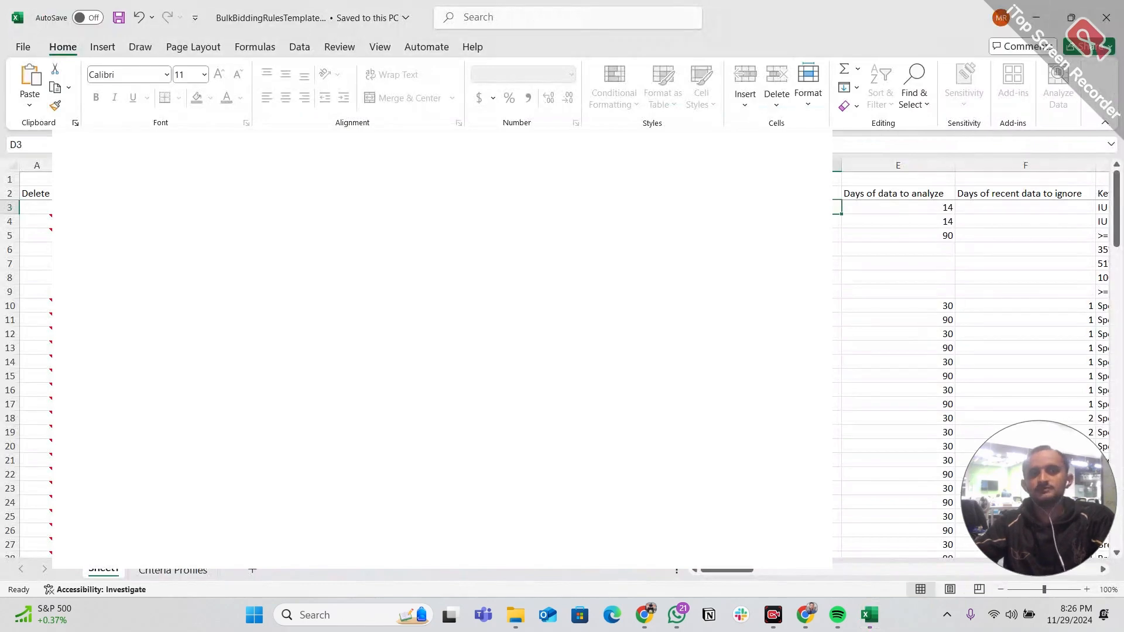
Go to the first empty cell of the Name column, C120, below the existing bidding rules.
{"action": "scroll", "coordinate": [328, 361], "scroll_direction": "down", "scroll_amount": 2}
{"action": "left_click", "coordinate": [328, 361]}
{"action": "key", "text": "ctrl+Down"}
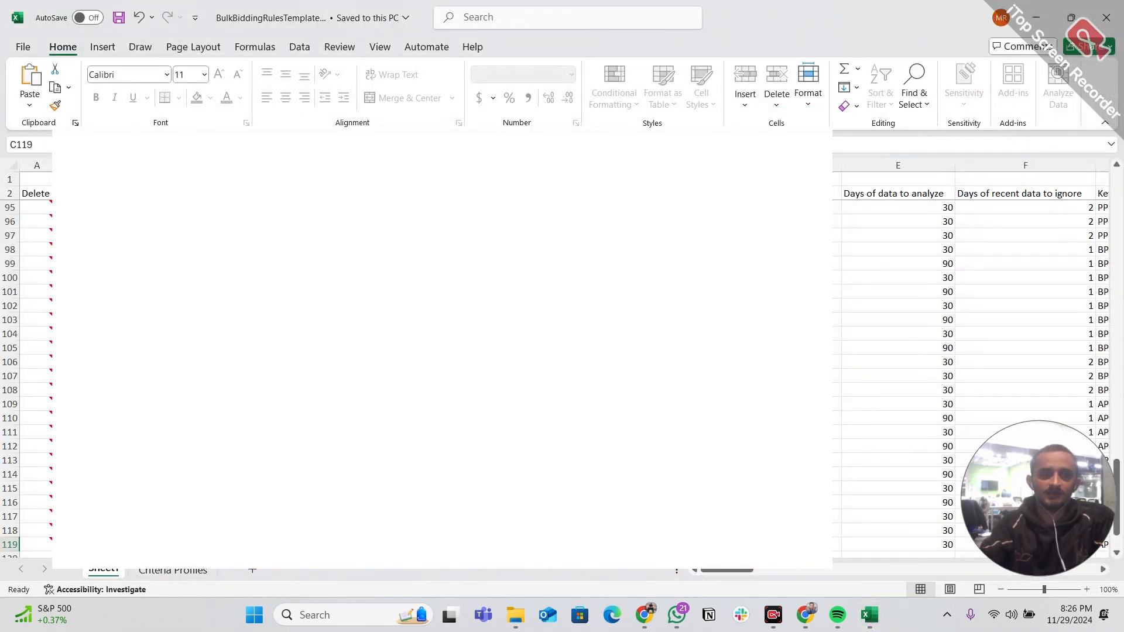
{"action": "key", "text": "Down"}
Switch to the Scale Insights-Rule Stack Google Sheet and select the first rule name, C3, on the Bidding Rule Stack sheet.
{"action": "key", "text": "alt+Tab"}
{"action": "left_click", "coordinate": [408, 587]}
{"action": "left_click", "coordinate": [223, 225]}
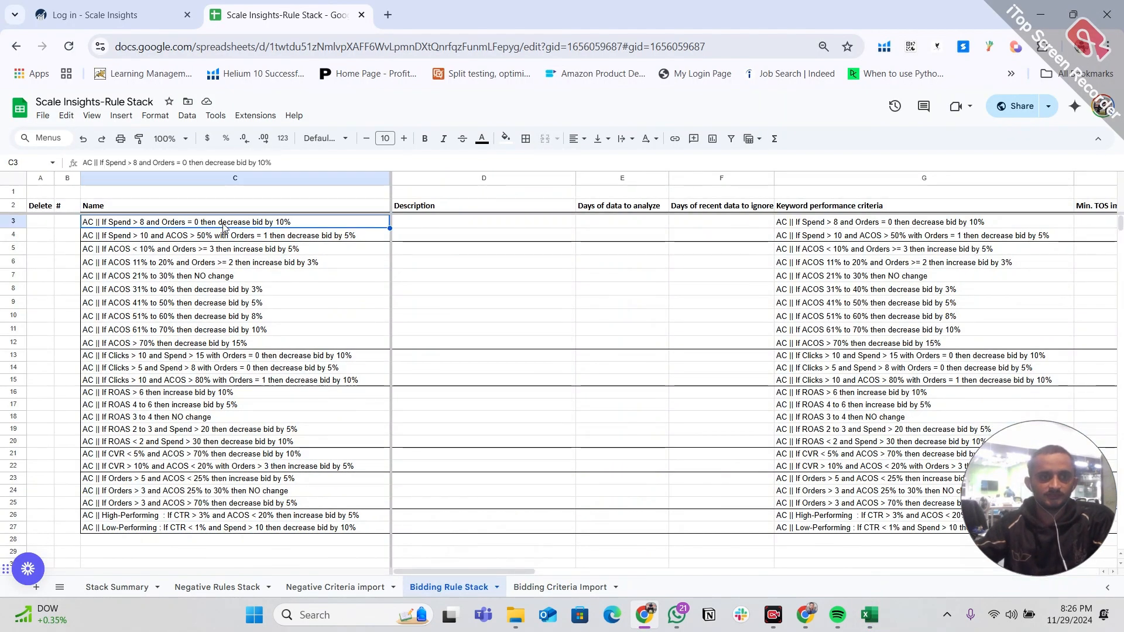
{"action": "key", "text": "shift+Right"}
{"action": "key", "text": "shift+Right"}
{"action": "key", "text": "shift+Right"}
{"action": "key", "text": "shift+Right"}
{"action": "key", "text": "shift+Right"}
{"action": "key", "text": "shift+Right"}
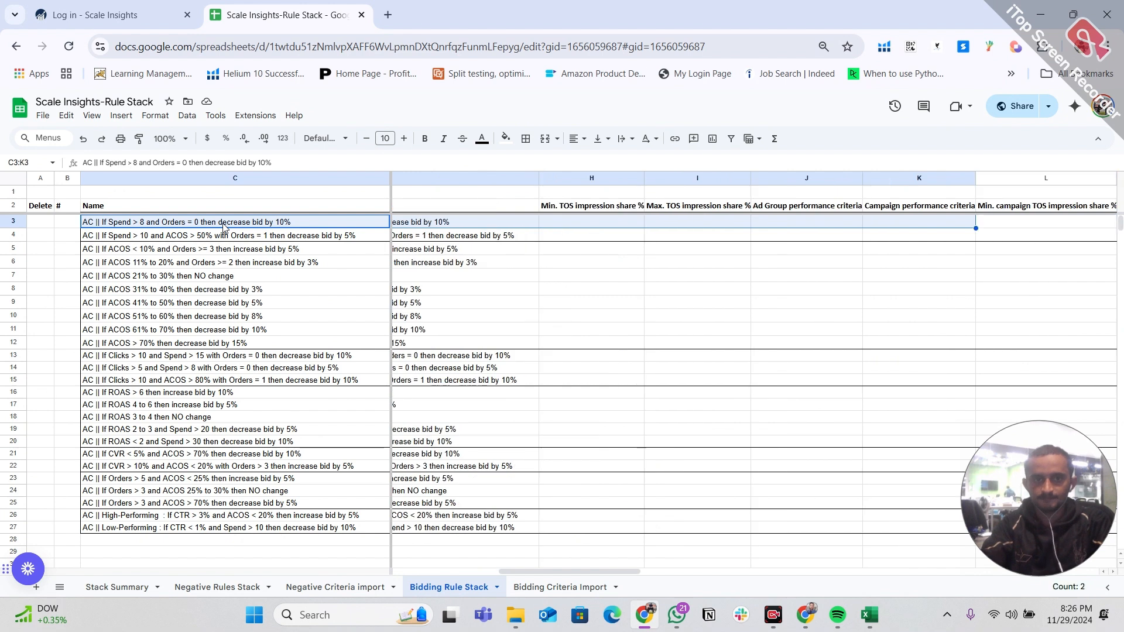
{"action": "key", "text": "Left"}
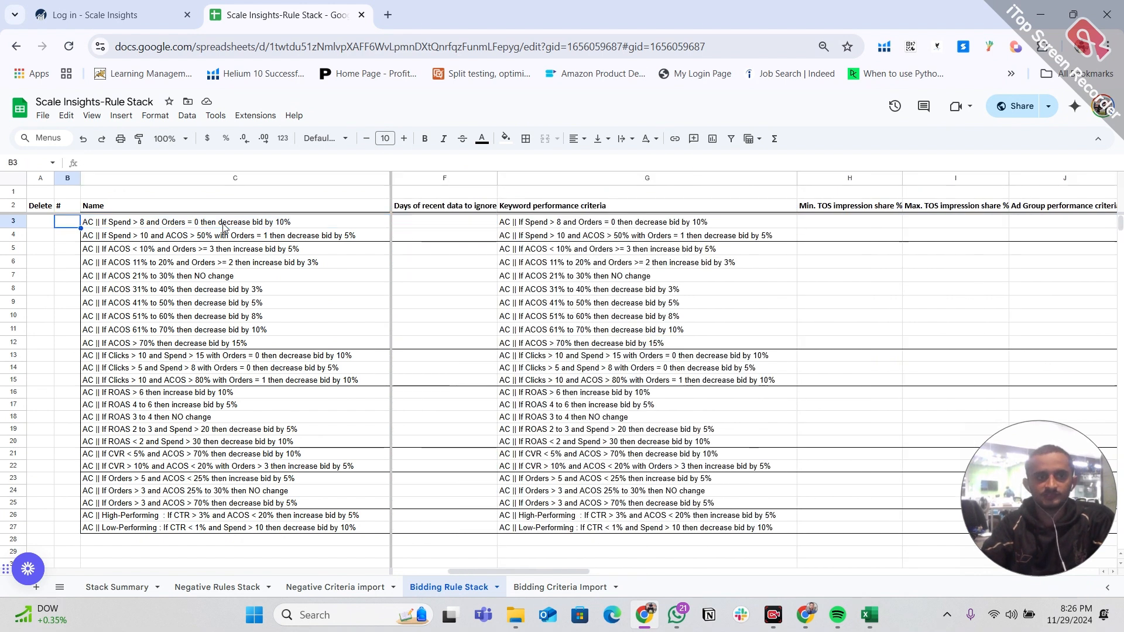
{"action": "key", "text": "Right"}
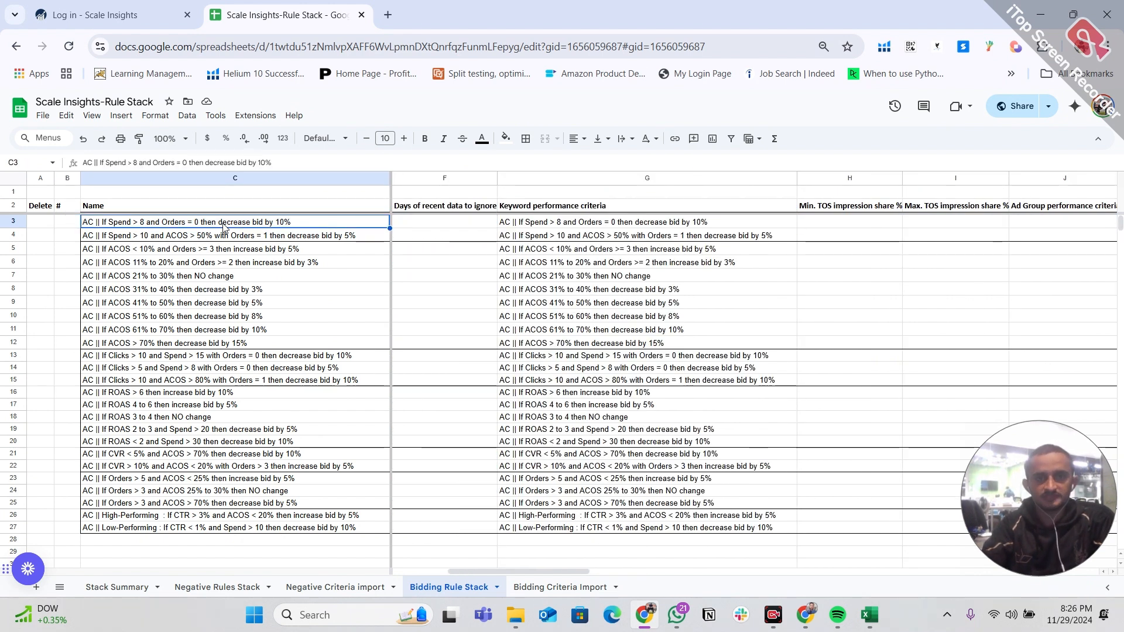
{"action": "key", "text": "Right"}
{"action": "key", "text": "Right"}
{"action": "key", "text": "Right"}
{"action": "key", "text": "Right"}
{"action": "key", "text": "Left"}
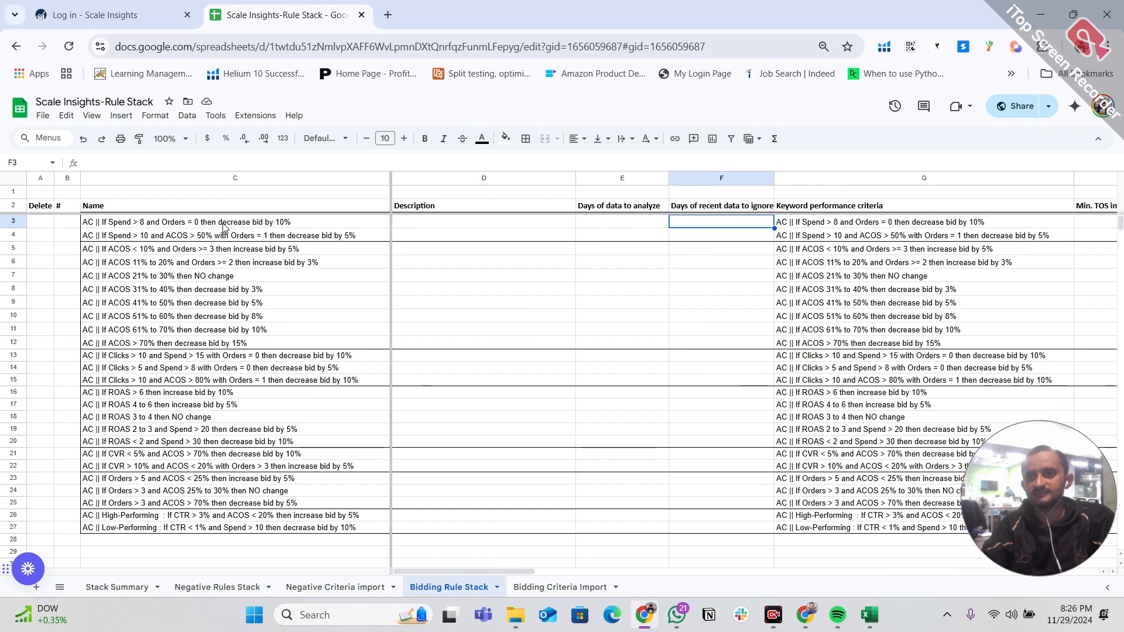
{"action": "key", "text": "Left"}
{"action": "key", "text": "Left"}
{"action": "key", "text": "Left"}
Copy all AC bidding rules in C3:AG27, from the Name column through the State change column.
{"action": "key", "text": "shift+Right"}
{"action": "key", "text": "shift+Right"}
{"action": "key", "text": "shift+Right"}
{"action": "key", "text": "shift+Right"}
{"action": "key", "text": "shift+Right"}
{"action": "key", "text": "shift+Right"}
{"action": "key", "text": "shift+Right"}
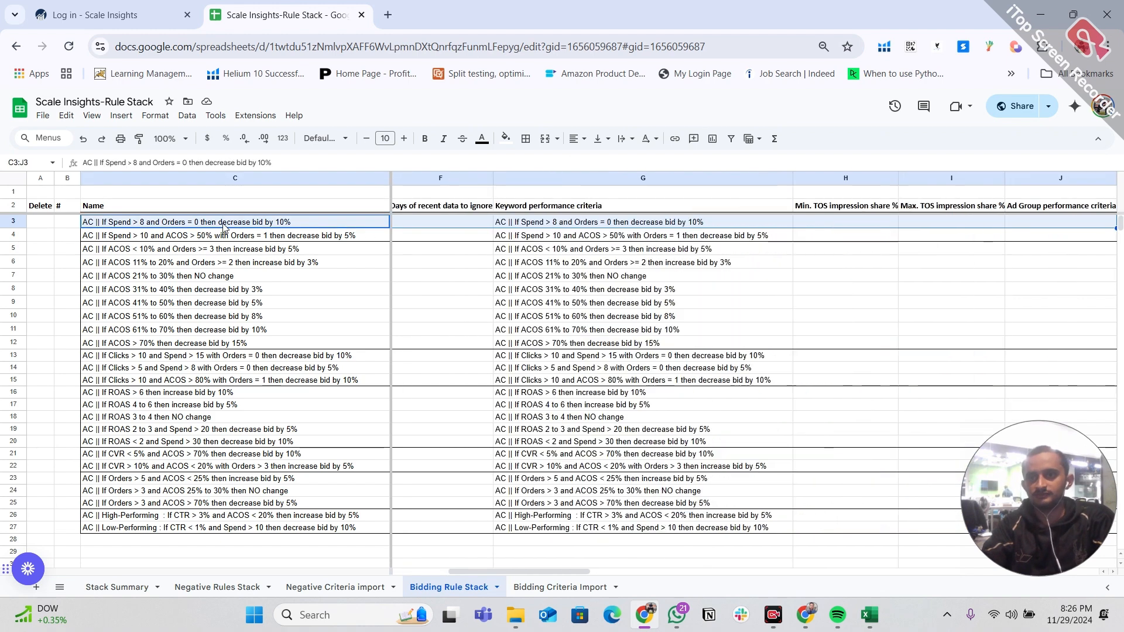
{"action": "key", "text": "shift+Right"}
{"action": "key", "text": "shift+Right"}
{"action": "key", "text": "shift+Right"}
{"action": "key", "text": "shift+Right"}
{"action": "key", "text": "shift+Right"}
{"action": "key", "text": "shift+Right"}
{"action": "key", "text": "shift+Right"}
{"action": "key", "text": "shift+Right"}
{"action": "key", "text": "shift+Right"}
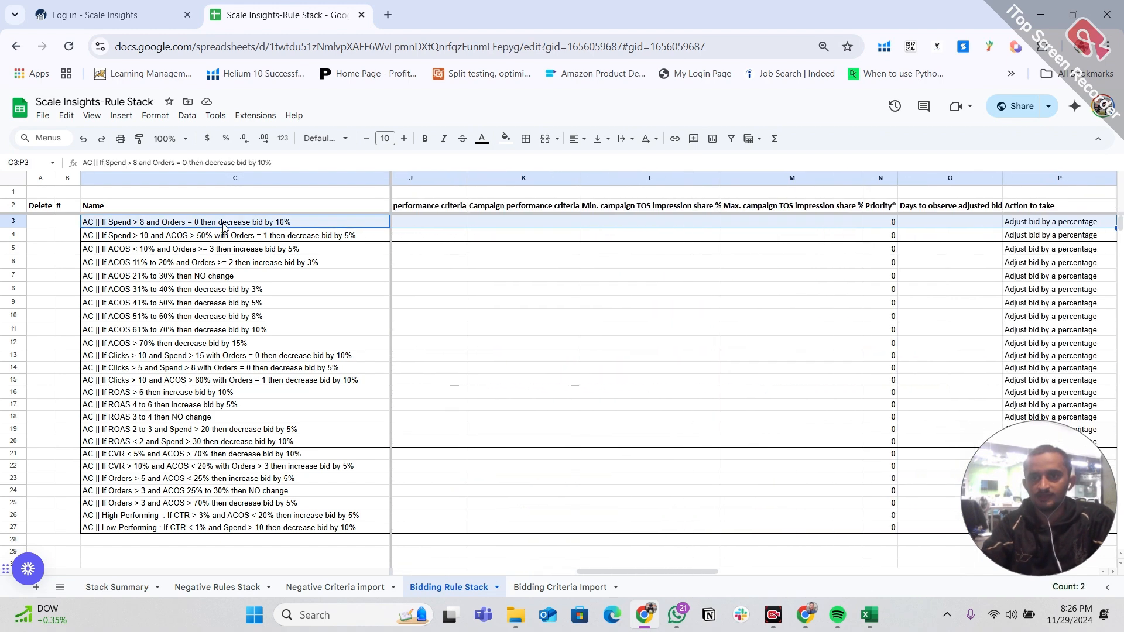
{"action": "key", "text": "shift+Right"}
{"action": "key", "text": "shift+Right"}
{"action": "key", "text": "shift+Right"}
{"action": "key", "text": "shift+Right"}
{"action": "key", "text": "shift+Right"}
{"action": "key", "text": "shift+Right"}
{"action": "key", "text": "shift+Right"}
{"action": "key", "text": "shift+Right"}
{"action": "key", "text": "shift+Right"}
{"action": "key", "text": "shift+Right"}
{"action": "key", "text": "shift+Right"}
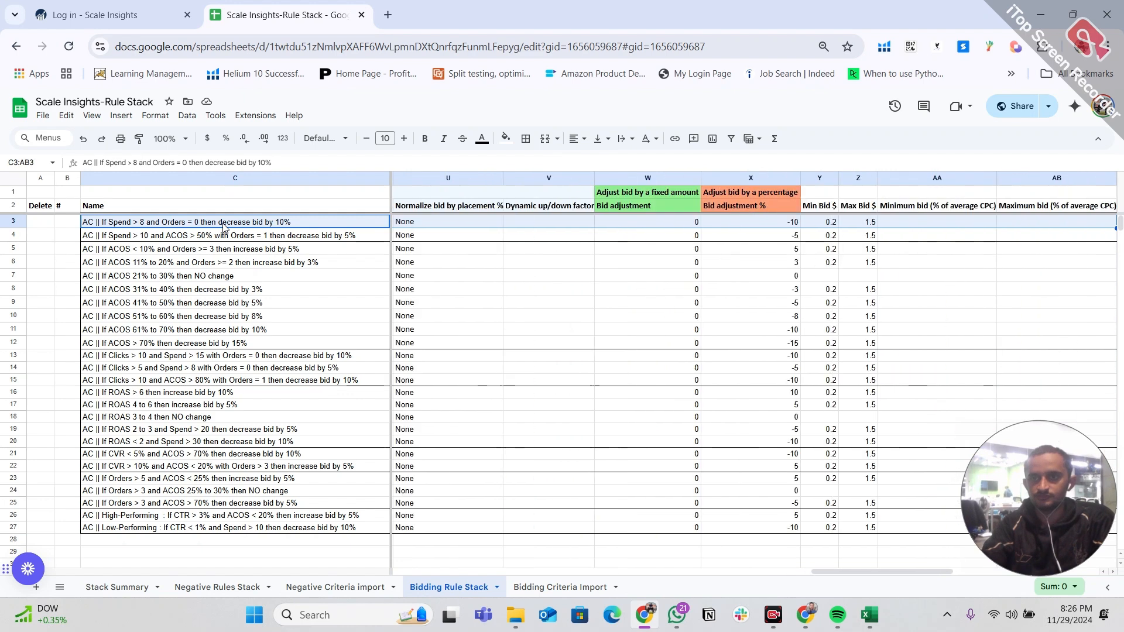
{"action": "key", "text": "shift+Right"}
{"action": "key", "text": "shift+Right"}
{"action": "key", "text": "shift+Right"}
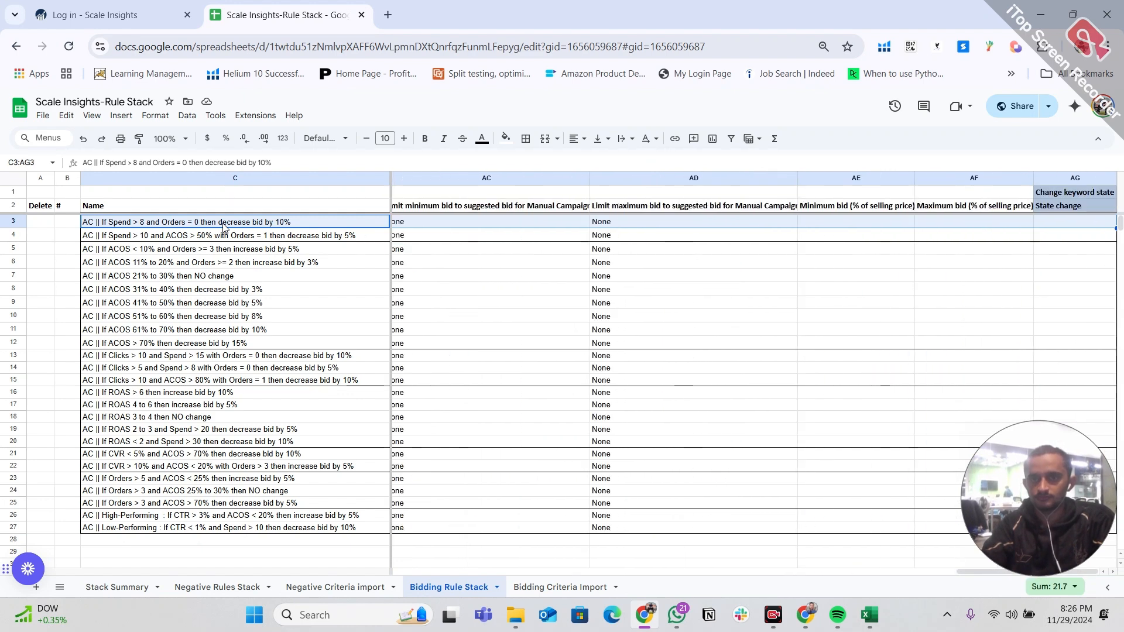
{"action": "key", "text": "shift+Down"}
{"action": "key", "text": "shift+Down"}
{"action": "key", "text": "shift+Down"}
{"action": "key", "text": "shift+Down"}
{"action": "key", "text": "shift+Down"}
{"action": "key", "text": "shift+Down"}
{"action": "key", "text": "shift+Down"}
{"action": "key", "text": "shift+Down"}
{"action": "key", "text": "shift+Down"}
{"action": "key", "text": "shift+Down"}
{"action": "key", "text": "shift+Down"}
{"action": "key", "text": "shift+Down"}
{"action": "key", "text": "shift+Down"}
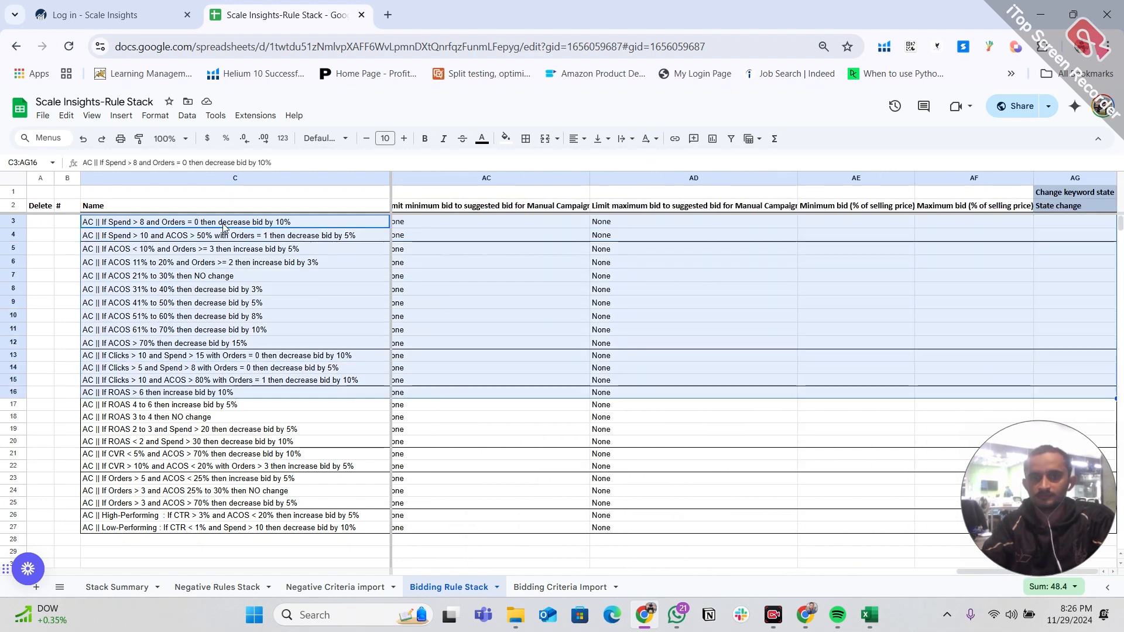
{"action": "key", "text": "shift+Down"}
{"action": "key", "text": "shift+Down"}
{"action": "key", "text": "shift+Down"}
{"action": "key", "text": "shift+Down"}
{"action": "key", "text": "shift+Down"}
{"action": "key", "text": "shift+Down"}
{"action": "key", "text": "shift+Down"}
{"action": "key", "text": "shift+Down"}
{"action": "key", "text": "shift+Down"}
{"action": "key", "text": "shift+Down"}
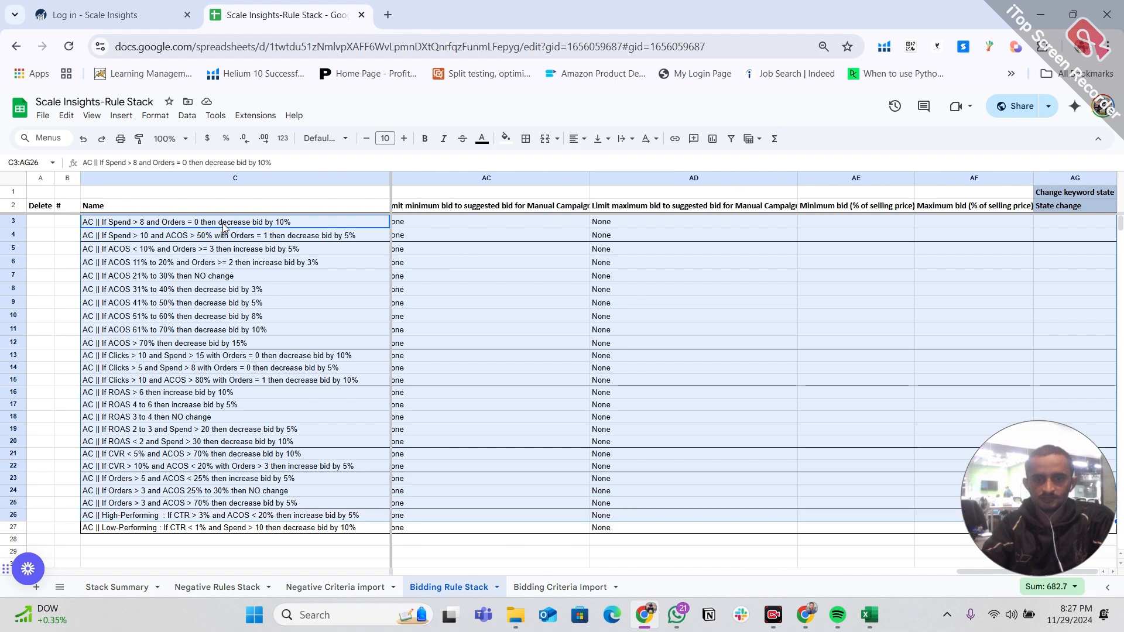
{"action": "key", "text": "shift+Down"}
{"action": "key", "text": "ctrl+c"}
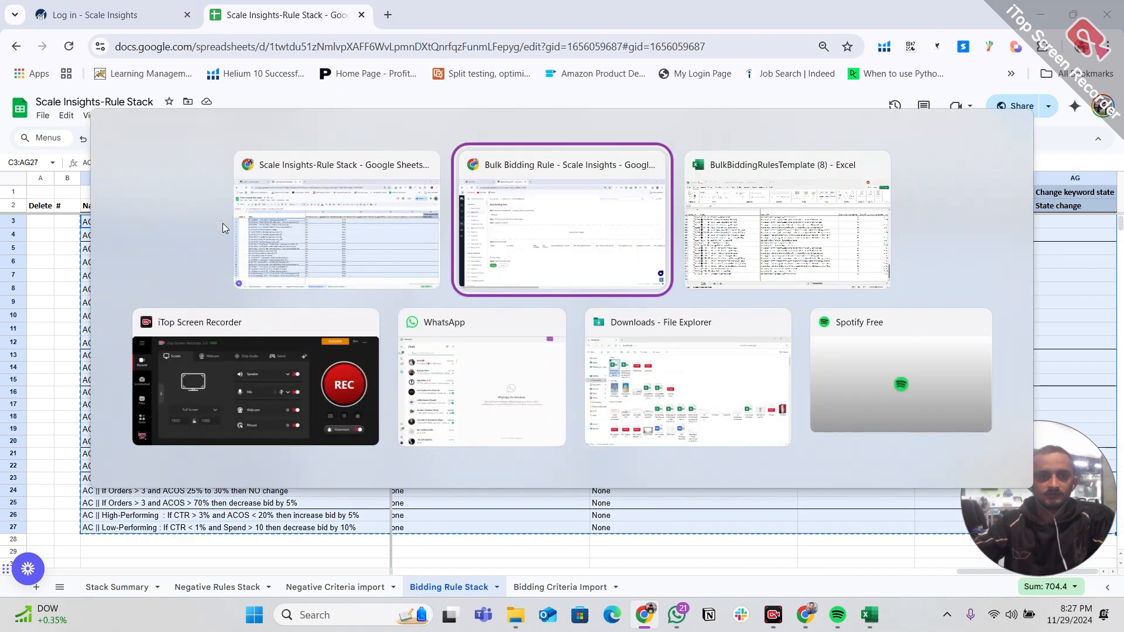
Paste the copied bidding rules into the BulkBiddingRulesTemplate (8) workbook in Excel, starting at cell C120.
{"action": "key", "text": "alt+Tab"}
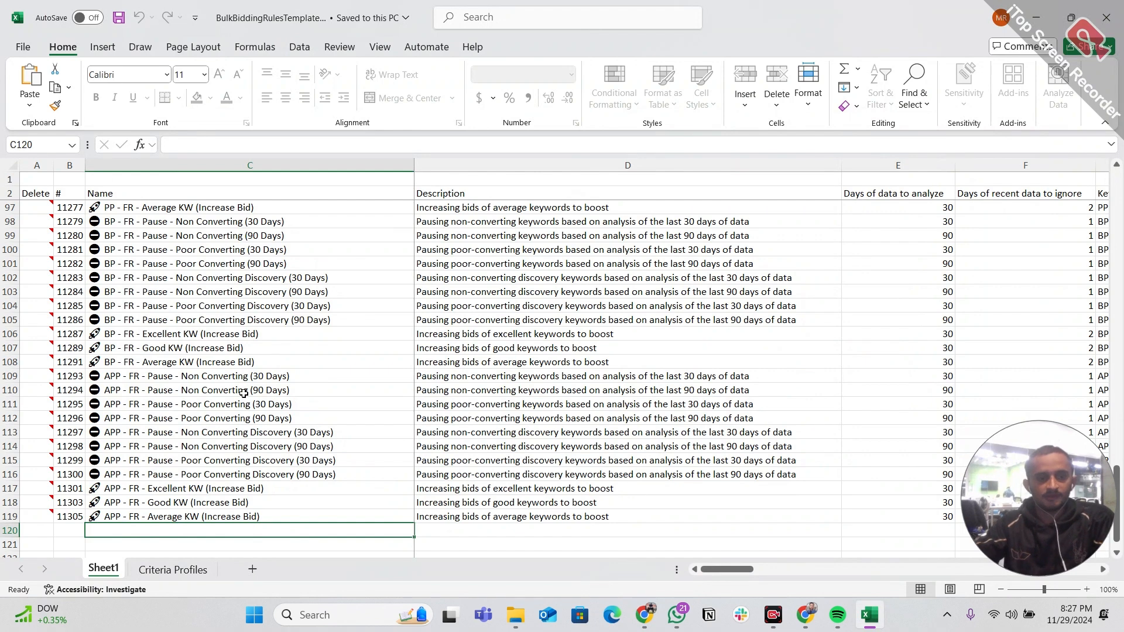
{"action": "key", "text": "ctrl+v"}
{"action": "scroll", "coordinate": [323, 407], "scroll_direction": "down", "scroll_amount": 9}
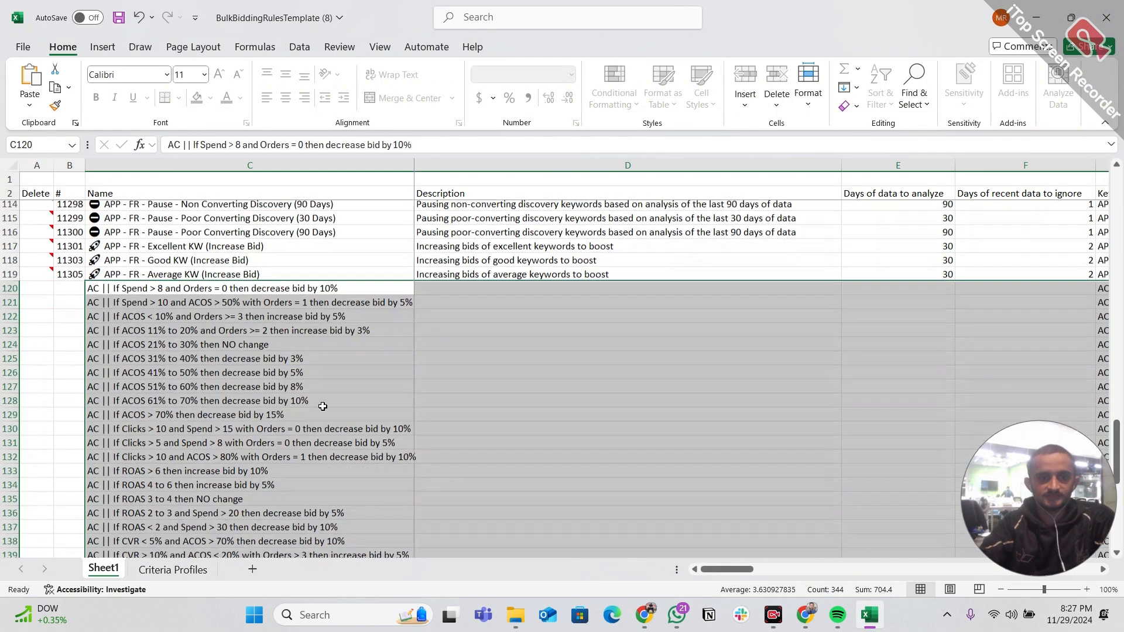
{"action": "scroll", "coordinate": [439, 357], "scroll_direction": "up", "scroll_amount": 3}
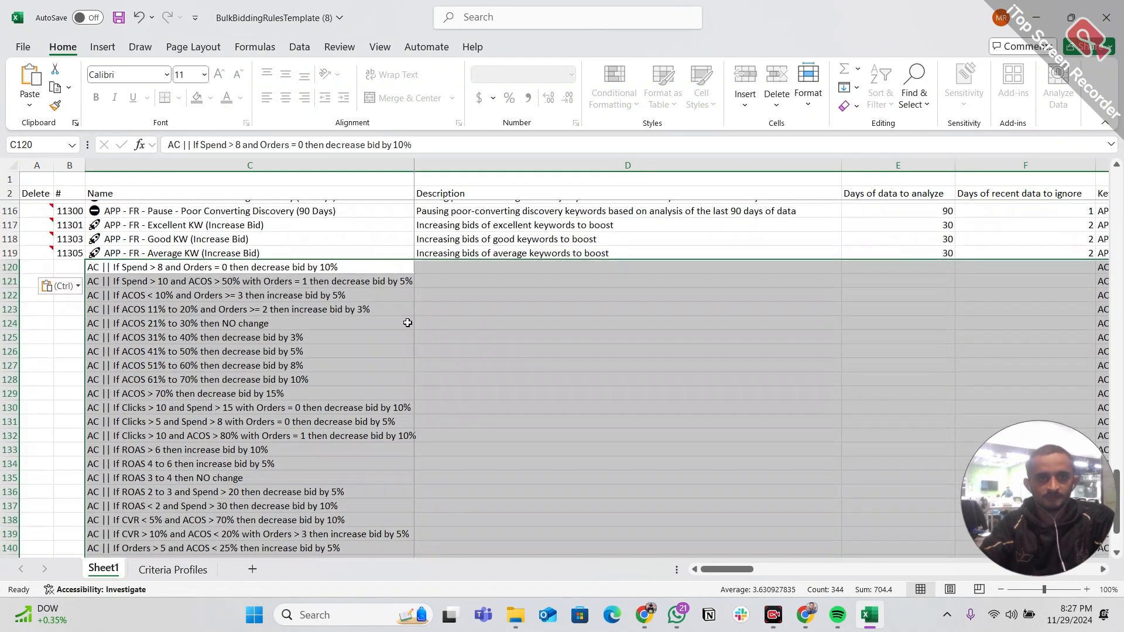
{"action": "left_click_drag", "start_coordinate": [447, 255], "coordinate": [433, 252]}
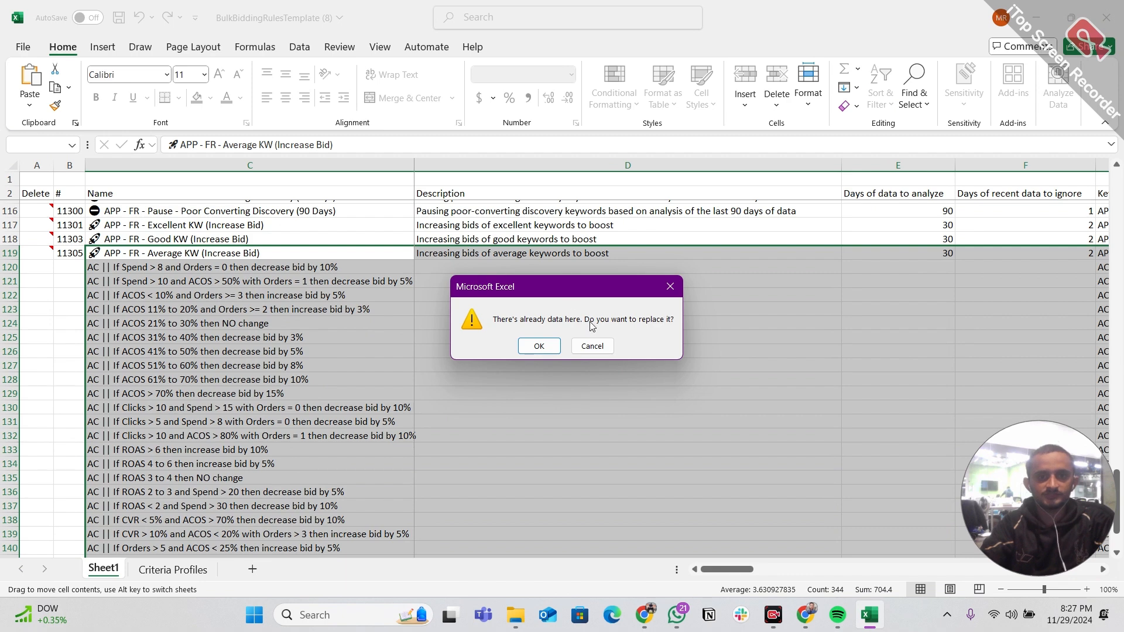
{"action": "left_click", "coordinate": [592, 346]}
Review the pasted rules' columns from Description and days of data through keyword performance criteria and TOS impression share limits.
{"action": "left_click", "coordinate": [455, 334]}
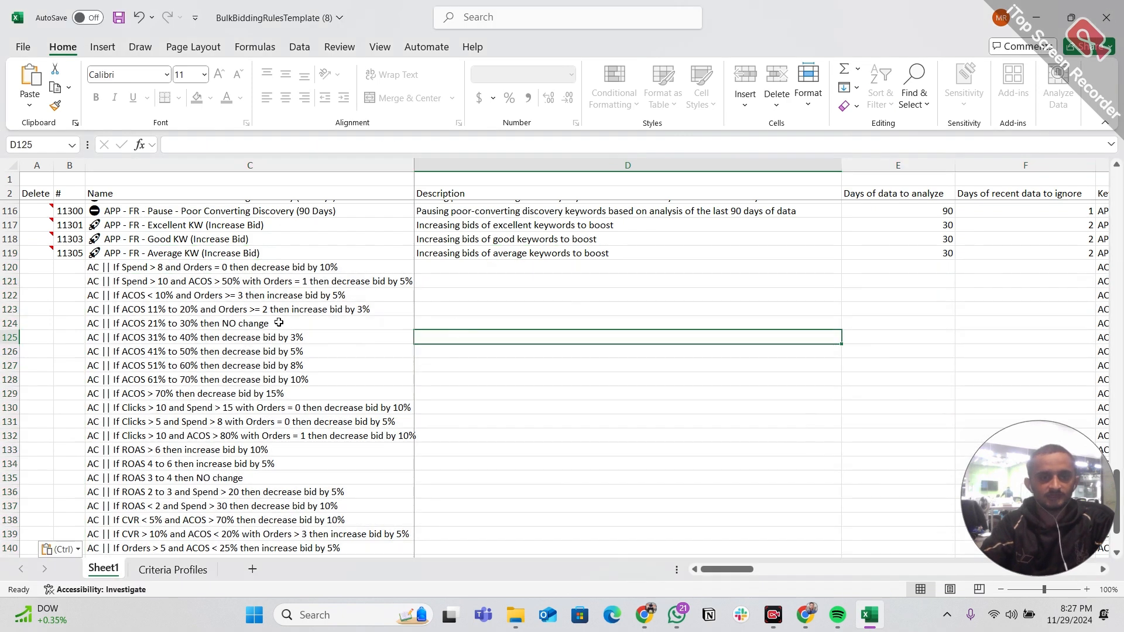
{"action": "key", "text": "Right"}
{"action": "key", "text": "Right"}
{"action": "key", "text": "Right"}
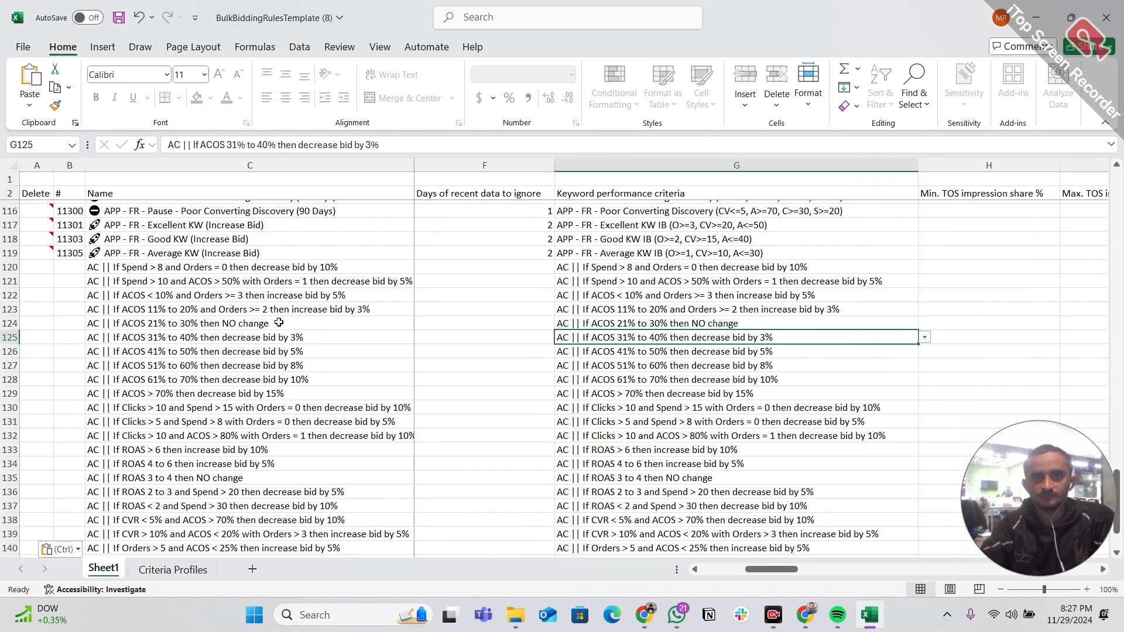
{"action": "key", "text": "Left"}
{"action": "key", "text": "Right"}
{"action": "key", "text": "Right"}
{"action": "key", "text": "Left"}
{"action": "key", "text": "Right"}
{"action": "key", "text": "Right"}
{"action": "key", "text": "Right"}
{"action": "key", "text": "Left"}
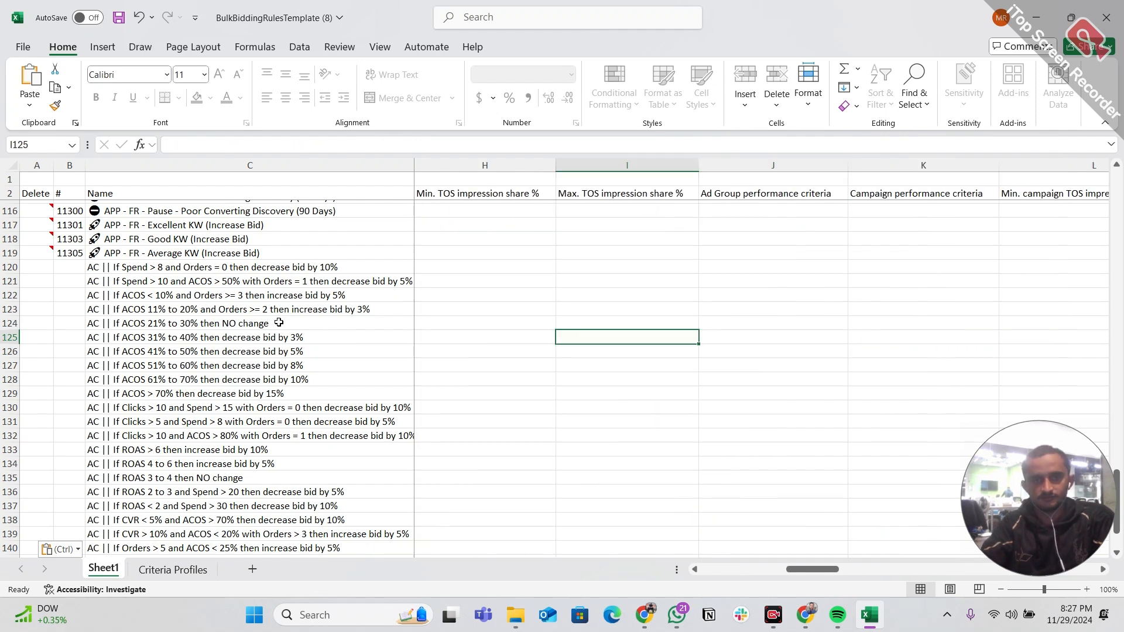
Check the pasted rules' ad group and campaign criteria, priority, observation days, action to take and target ACOS columns.
{"action": "key", "text": "Left"}
{"action": "key", "text": "Right"}
{"action": "key", "text": "Right"}
{"action": "key", "text": "Right"}
{"action": "key", "text": "Right"}
{"action": "key", "text": "Right"}
{"action": "key", "text": "Right"}
{"action": "key", "text": "Right"}
{"action": "key", "text": "Right"}
{"action": "key", "text": "Right"}
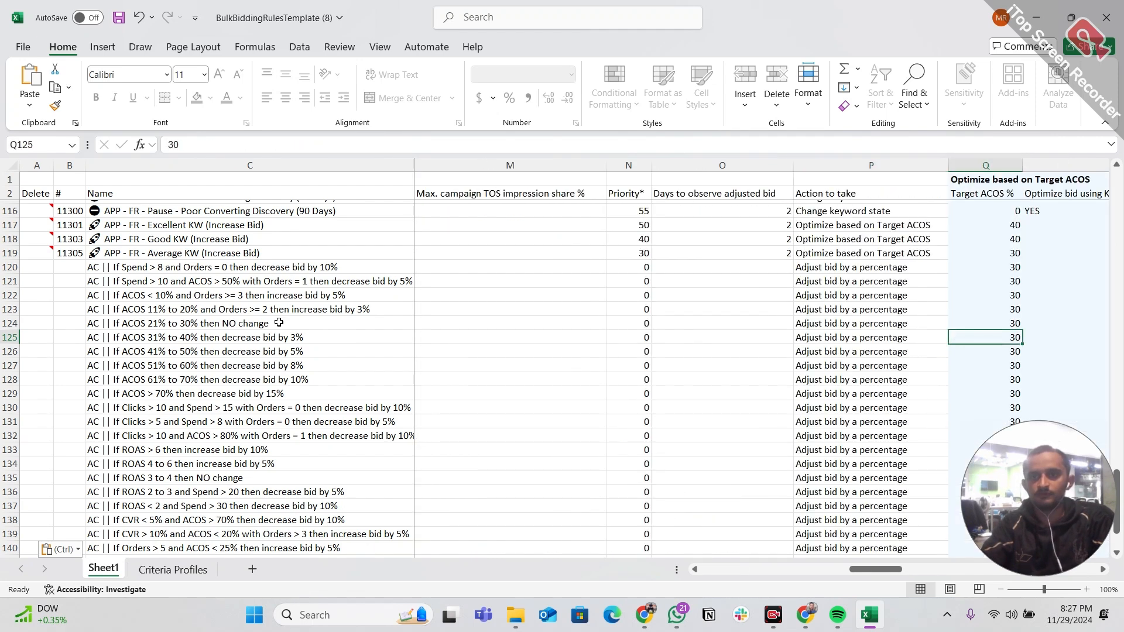
{"action": "key", "text": "Left"}
{"action": "key", "text": "Left"}
{"action": "key", "text": "Left"}
{"action": "key", "text": "Right"}
{"action": "key", "text": "Left"}
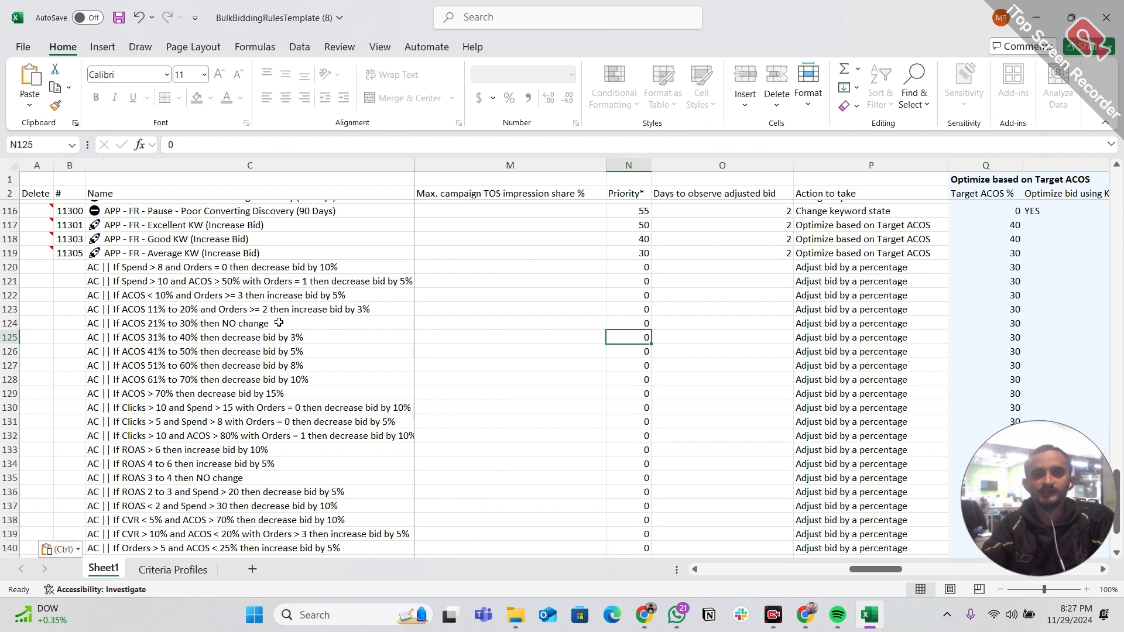
Check the Priority values of the pasted AC rules down to the last pasted row.
{"action": "key", "text": "Up"}
{"action": "key", "text": "Down"}
{"action": "key", "text": "Down"}
{"action": "key", "text": "Down"}
{"action": "key", "text": "Down"}
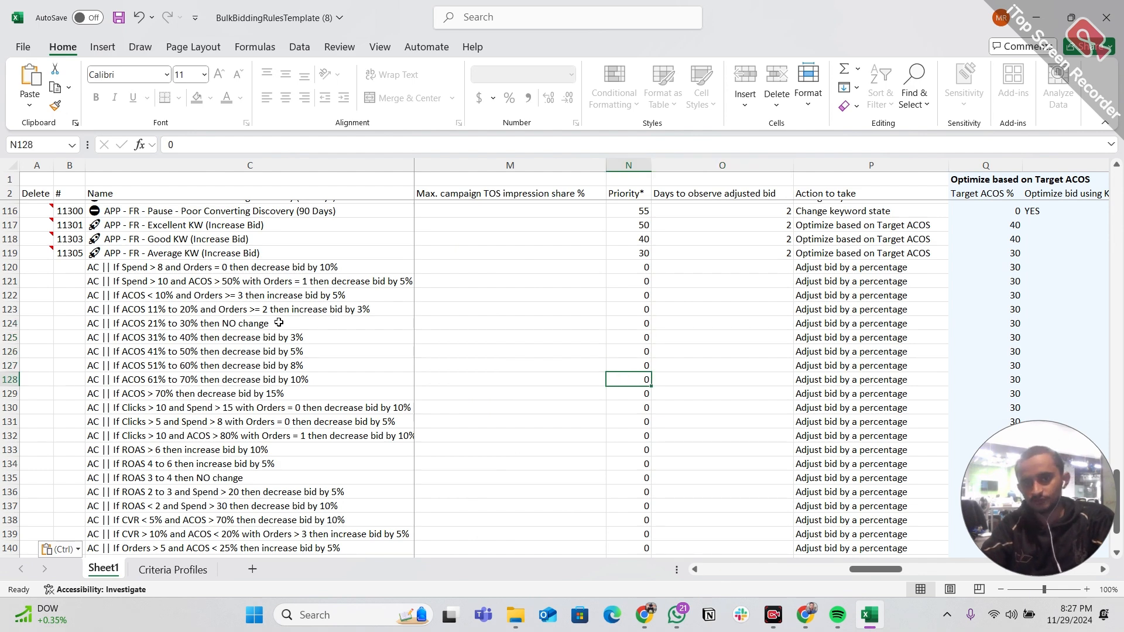
{"action": "key", "text": "Down"}
{"action": "key", "text": "Down"}
{"action": "key", "text": "Down"}
{"action": "key", "text": "Down"}
{"action": "key", "text": "Down"}
{"action": "key", "text": "Down"}
{"action": "key", "text": "Down"}
{"action": "key", "text": "Down"}
{"action": "key", "text": "Down"}
{"action": "key", "text": "Down"}
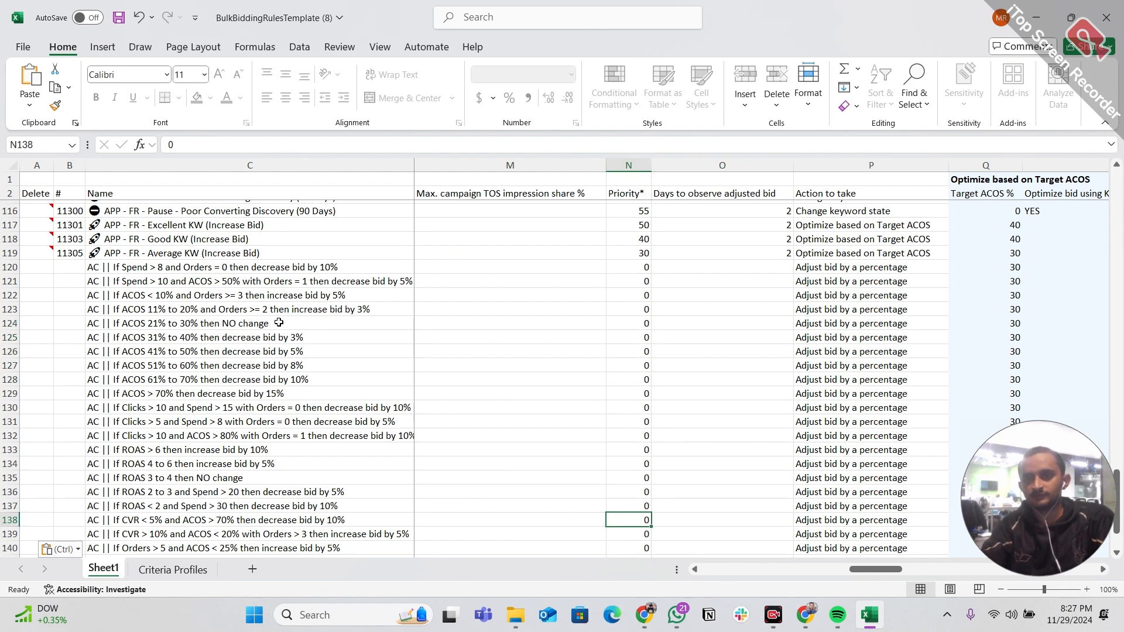
{"action": "key", "text": "Down"}
{"action": "key", "text": "Down"}
{"action": "key", "text": "Down"}
{"action": "key", "text": "Down"}
{"action": "key", "text": "Down"}
{"action": "key", "text": "Down"}
{"action": "key", "text": "Down"}
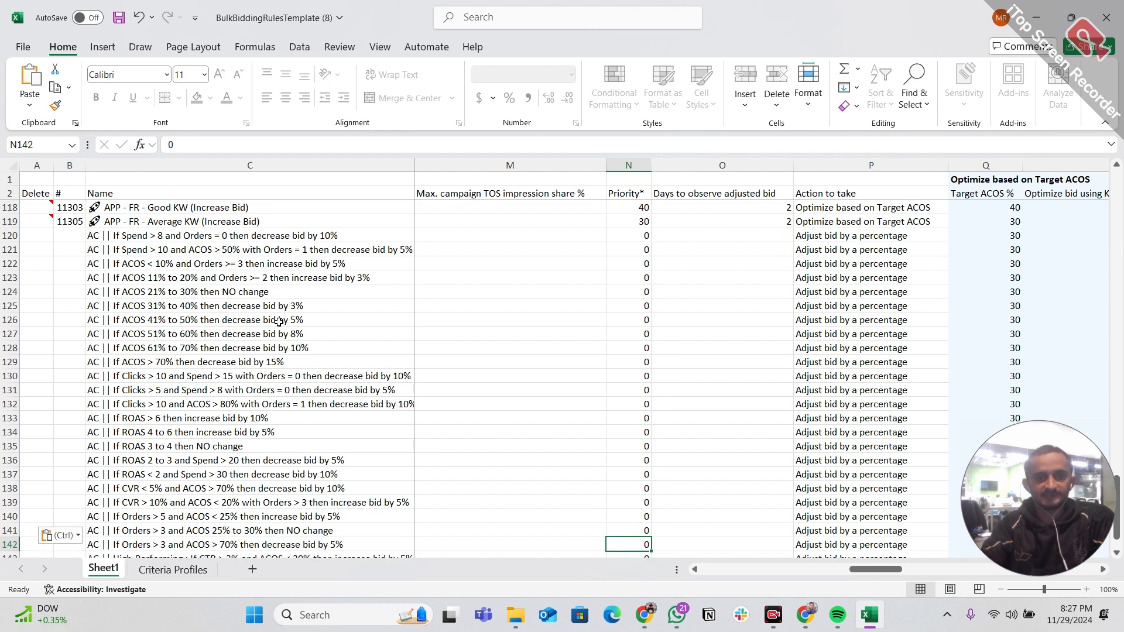
Examine the pasted rules' columns from Days to observe adjusted bid through Target ACOS optimization settings to the percentage bid adjustment.
{"action": "key", "text": "Right"}
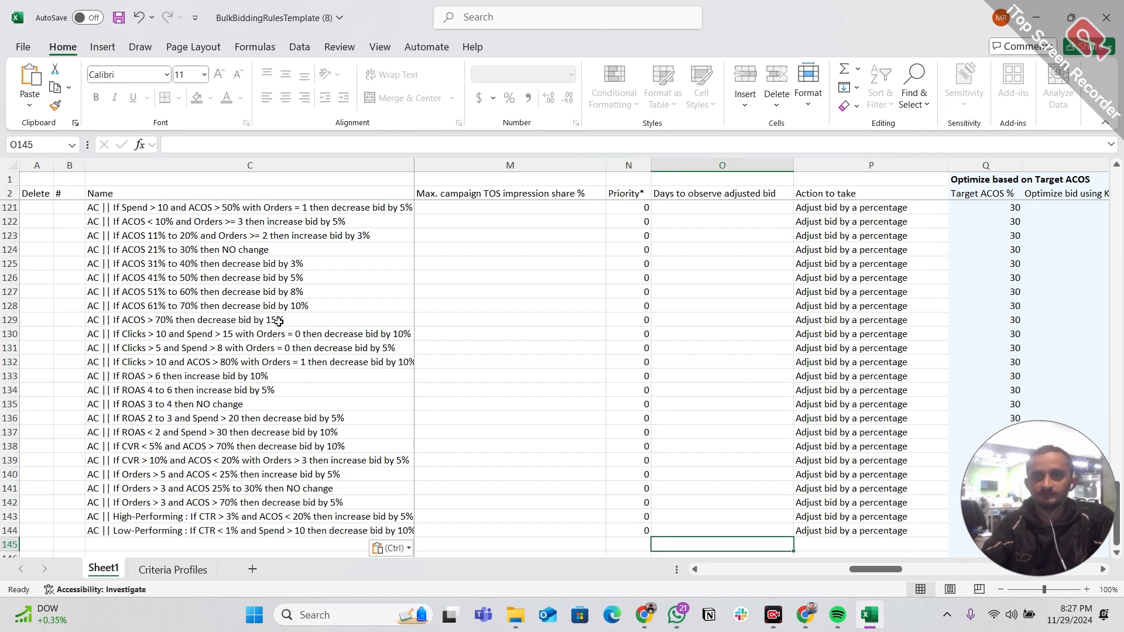
{"action": "key", "text": "Right"}
{"action": "key", "text": "Left"}
{"action": "key", "text": "Left"}
{"action": "key", "text": "Right"}
{"action": "key", "text": "Right"}
{"action": "key", "text": "Right"}
{"action": "key", "text": "Right"}
{"action": "key", "text": "Right"}
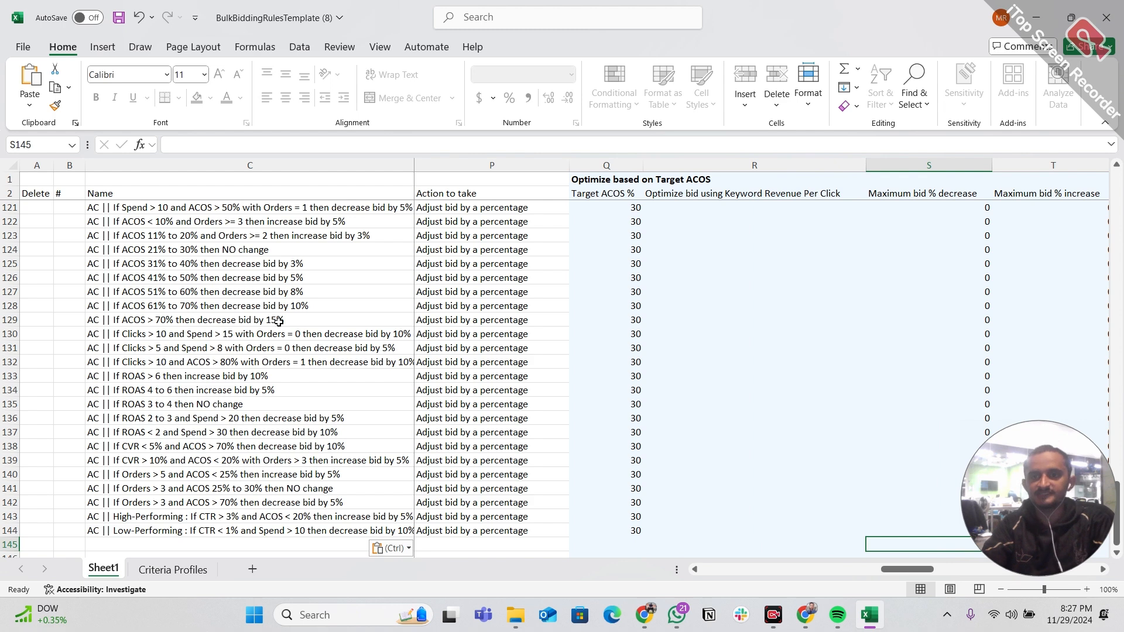
{"action": "key", "text": "Right"}
{"action": "key", "text": "Right"}
{"action": "key", "text": "Right"}
{"action": "key", "text": "Right"}
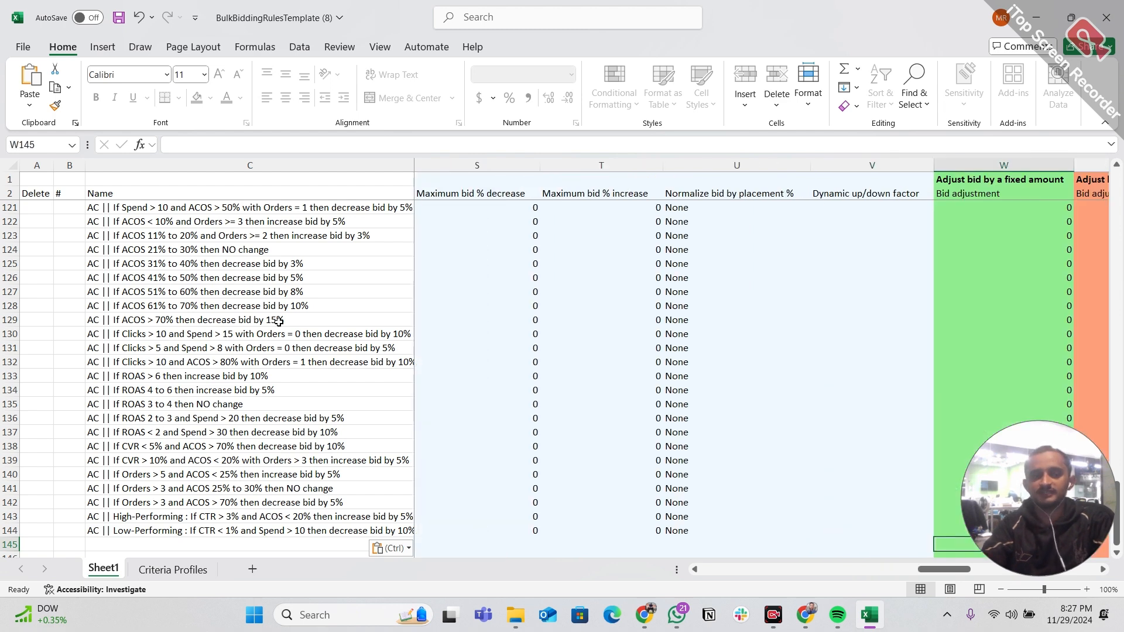
{"action": "key", "text": "Right"}
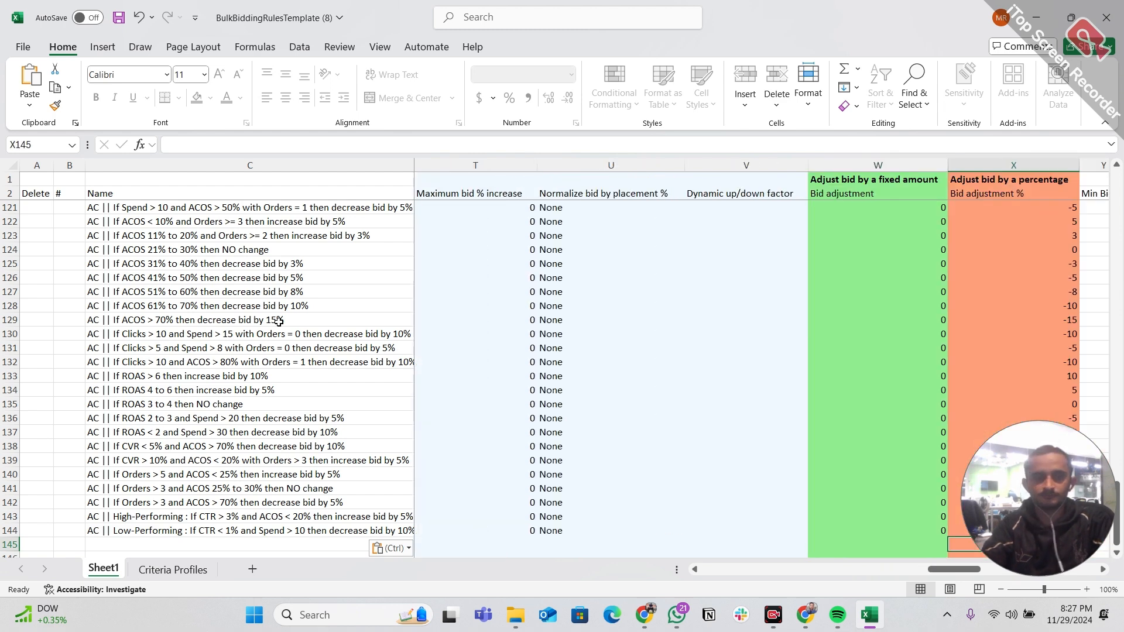
Review the pasted rules' bid adjustment percentages, minimum and maximum bids and suggested bid limits, and return to the Description column.
{"action": "scroll", "coordinate": [666, 393], "scroll_direction": "right", "scroll_amount": 1}
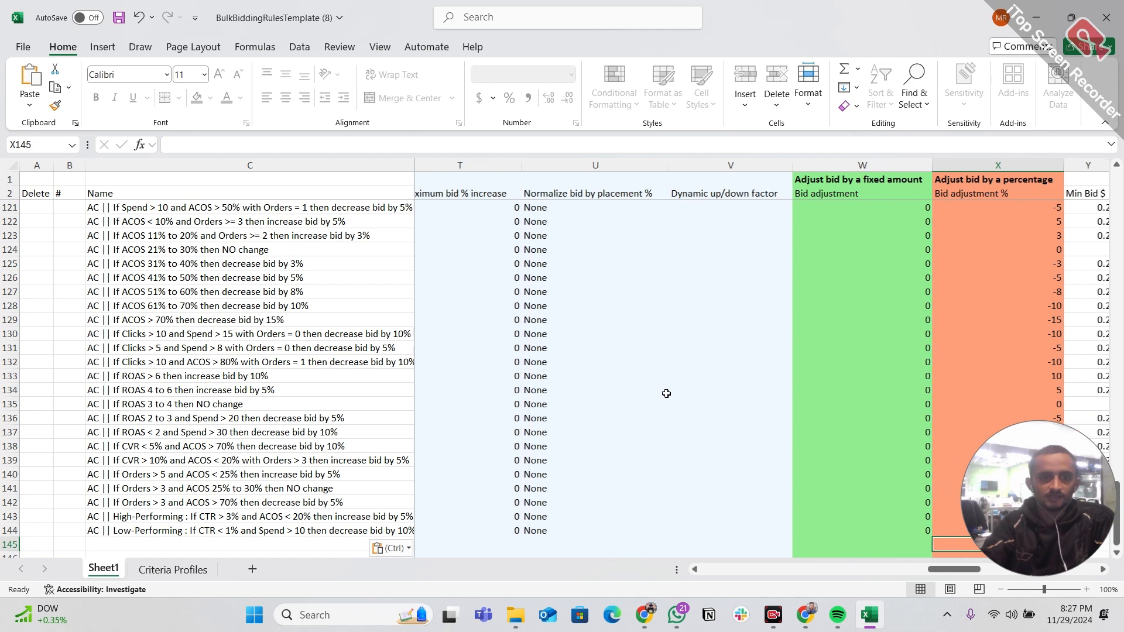
{"action": "scroll", "coordinate": [854, 379], "scroll_direction": "right", "scroll_amount": 2}
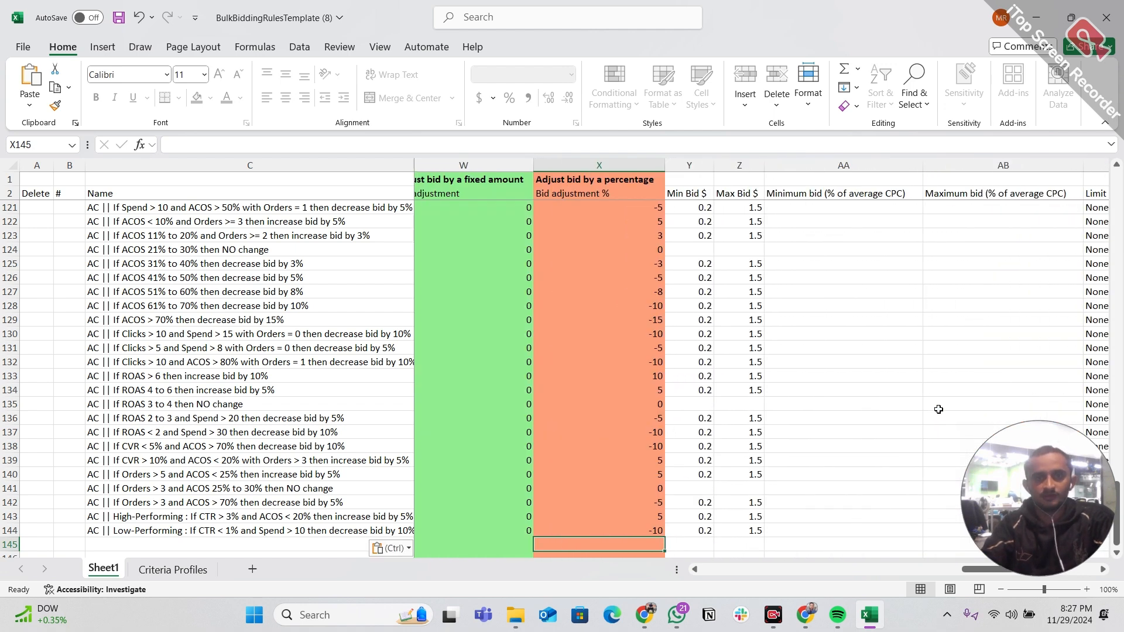
{"action": "scroll", "coordinate": [938, 409], "scroll_direction": "right", "scroll_amount": 3}
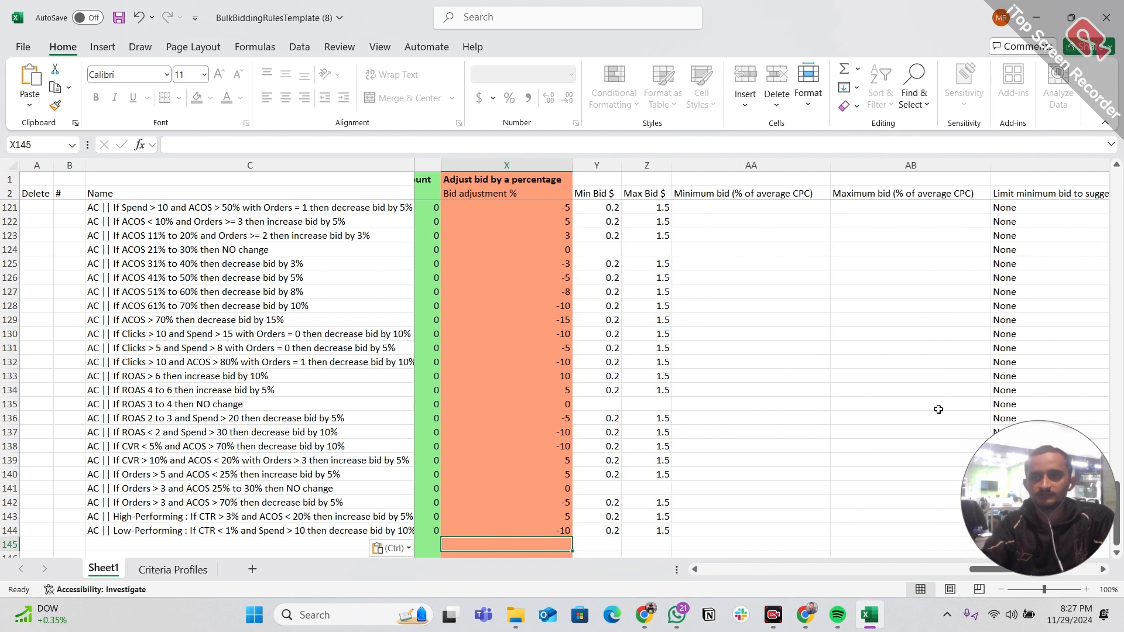
{"action": "scroll", "coordinate": [939, 409], "scroll_direction": "right", "scroll_amount": 5}
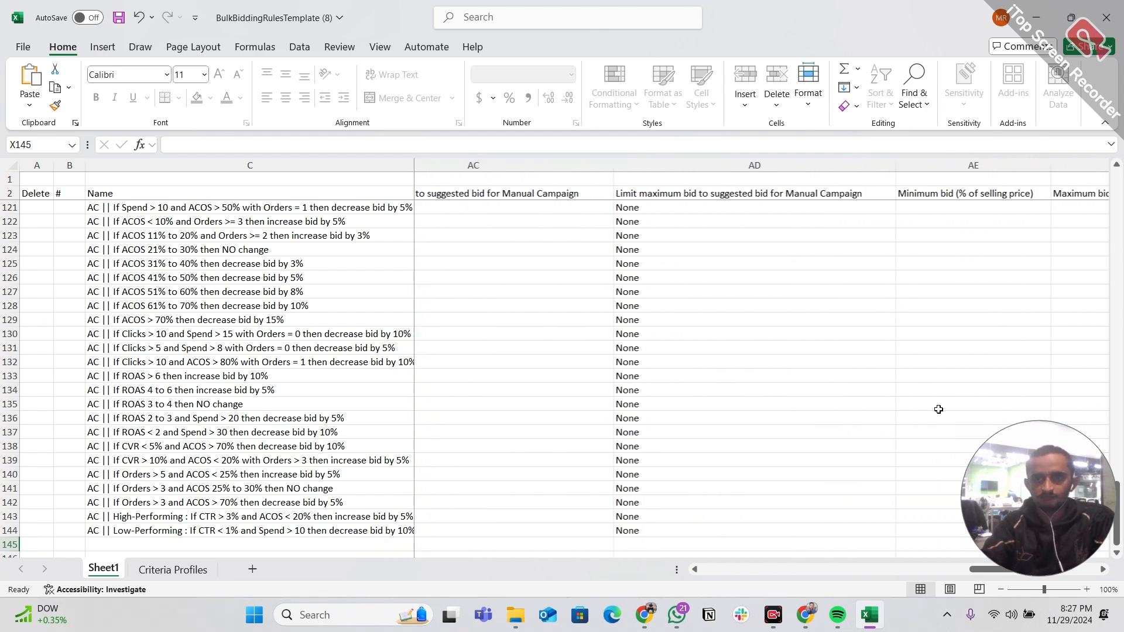
{"action": "scroll", "coordinate": [938, 410], "scroll_direction": "left", "scroll_amount": 6}
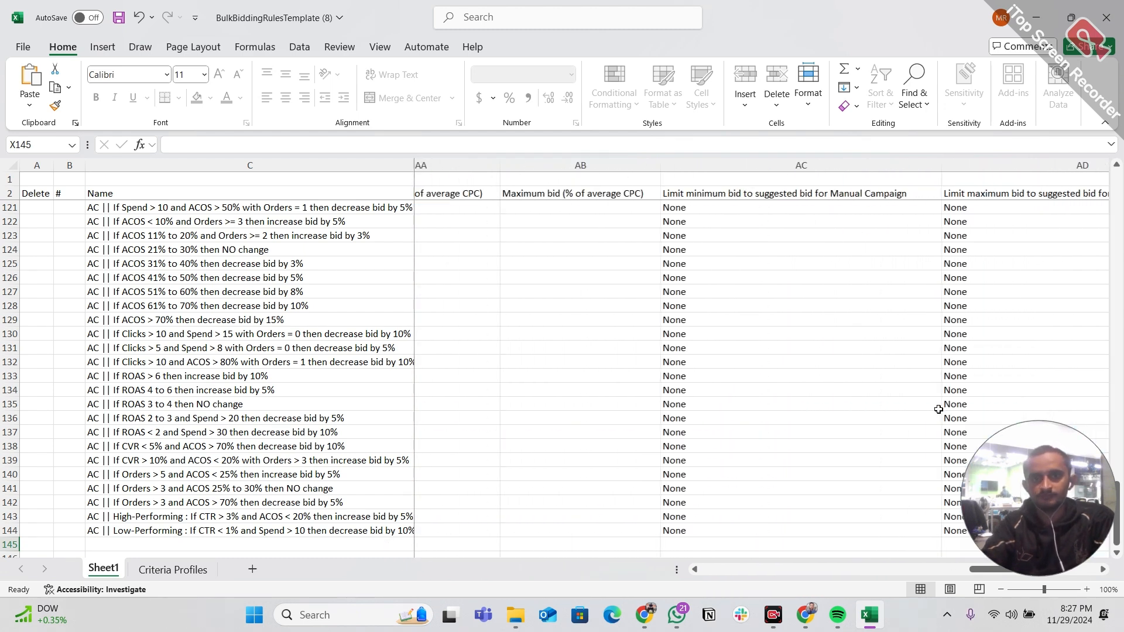
{"action": "scroll", "coordinate": [938, 409], "scroll_direction": "left", "scroll_amount": 10}
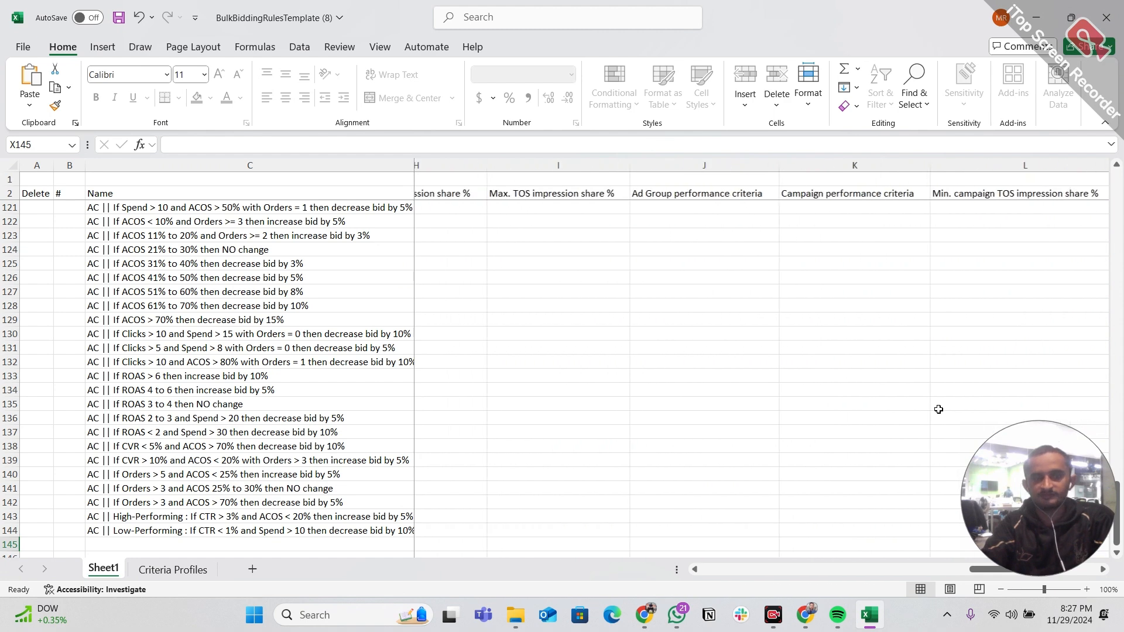
{"action": "scroll", "coordinate": [938, 410], "scroll_direction": "left", "scroll_amount": 6}
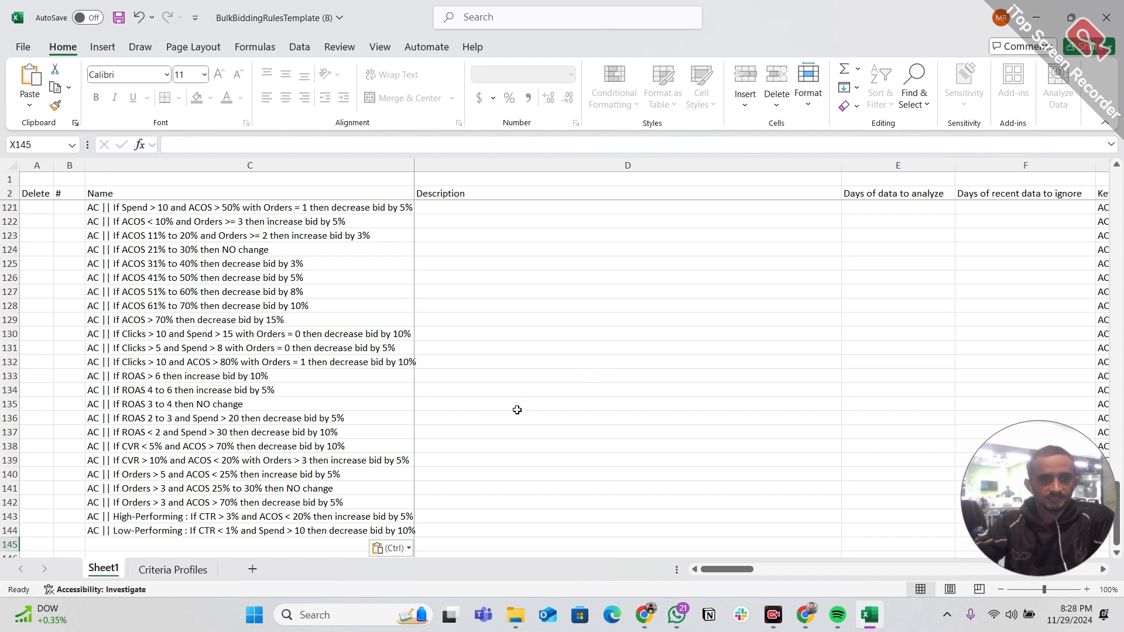
Save the filled workbook and upload BulkBiddingRulesTemplate (8) on the Bulk Bidding Rule page in Scale Insights.
{"action": "key", "text": "ctrl+s"}
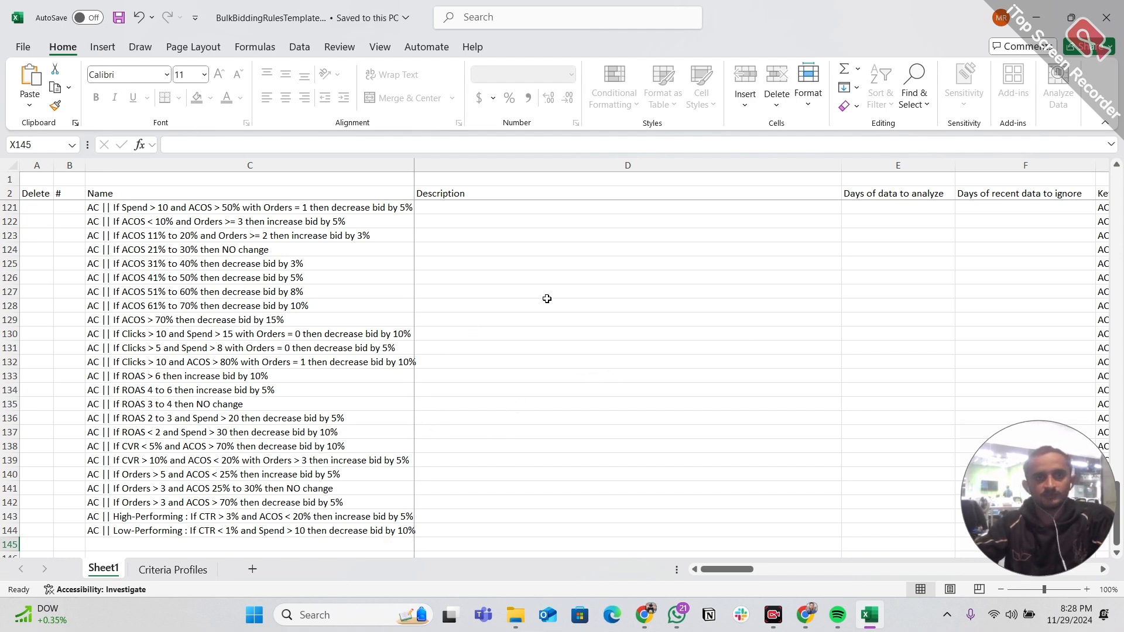
{"action": "key", "text": "alt+Tab"}
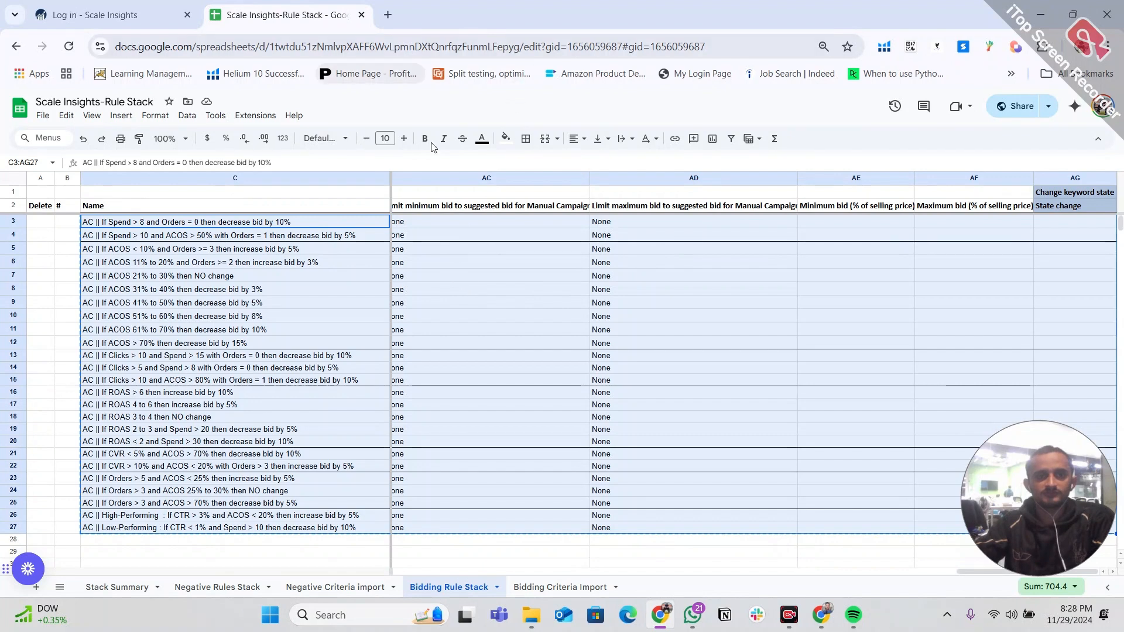
{"action": "key", "text": "alt+Tab"}
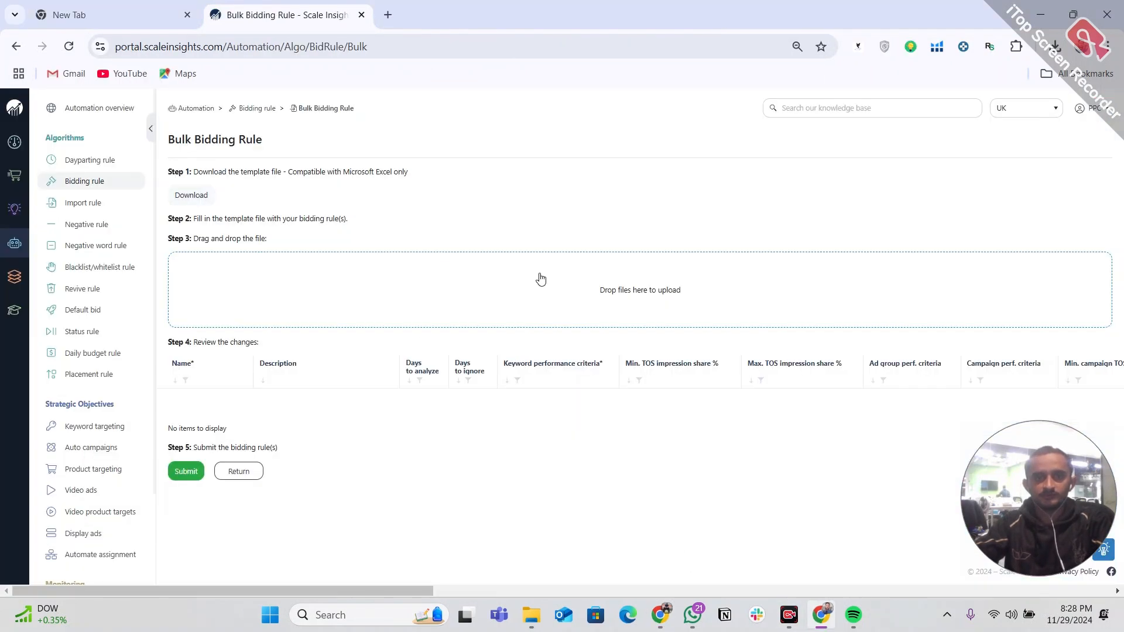
{"action": "left_click", "coordinate": [220, 291]}
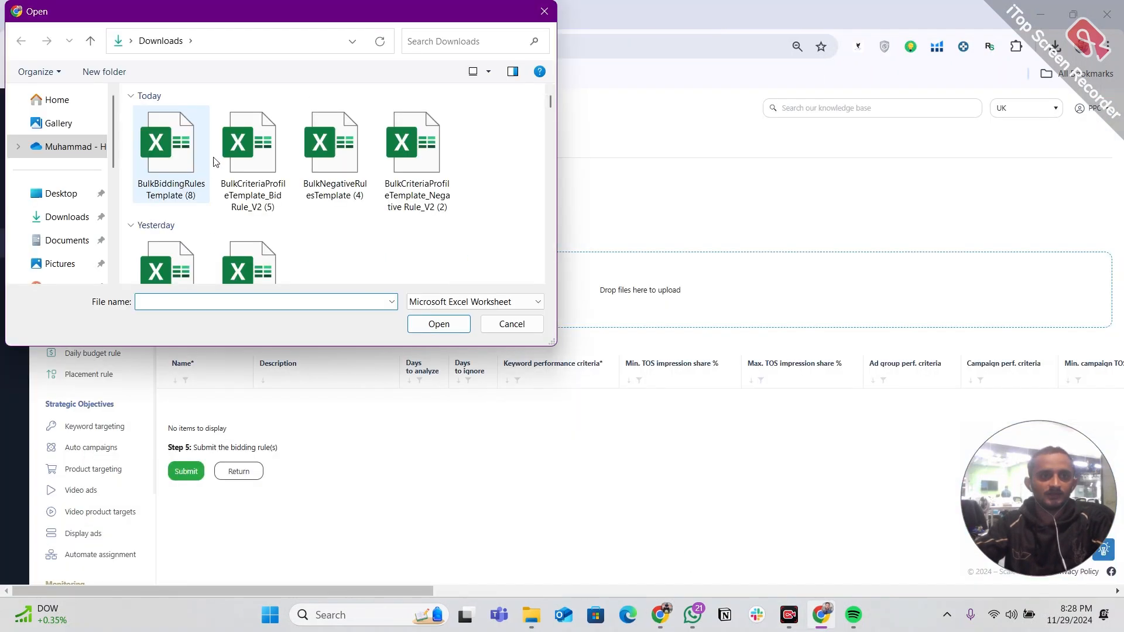
{"action": "double_click", "coordinate": [173, 150]}
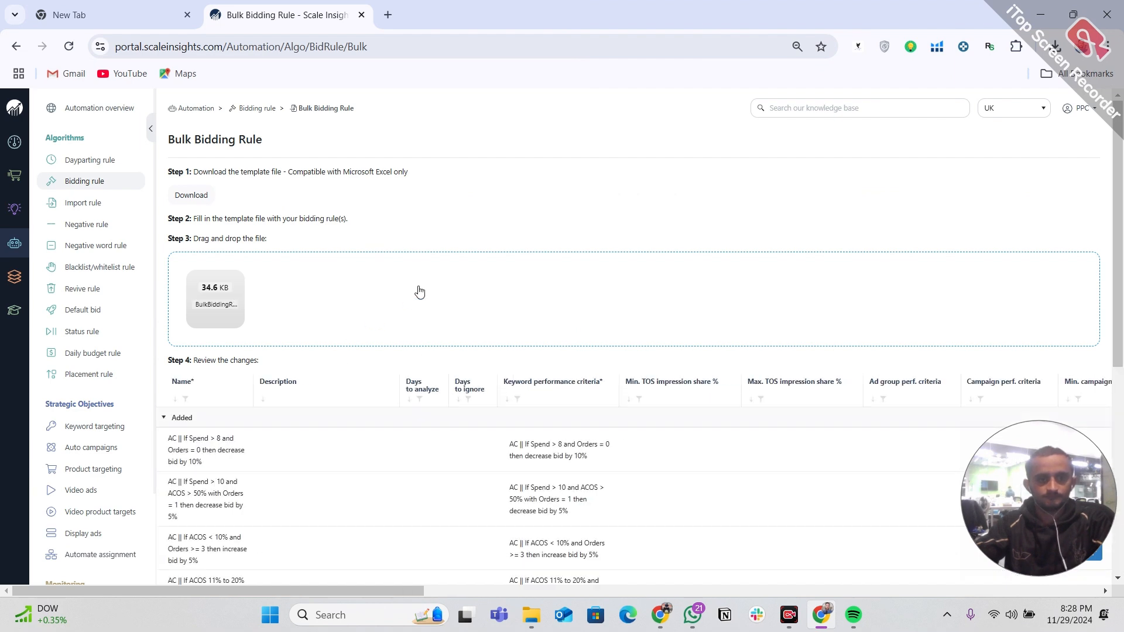
Review the added AC rules on the first two pages of changes, including the second page's columns through State change.
{"action": "scroll", "coordinate": [420, 291], "scroll_direction": "down", "scroll_amount": 3}
{"action": "scroll", "coordinate": [585, 375], "scroll_direction": "down", "scroll_amount": 4}
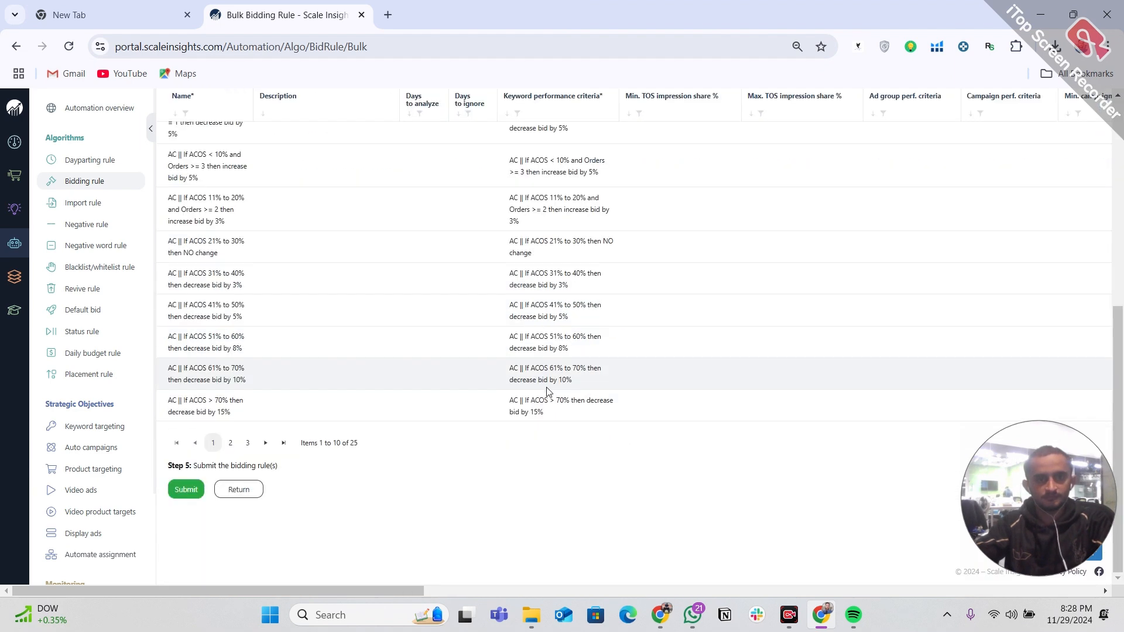
{"action": "scroll", "coordinate": [526, 389], "scroll_direction": "up", "scroll_amount": 4}
{"action": "scroll", "coordinate": [519, 389], "scroll_direction": "down", "scroll_amount": 4}
{"action": "left_click", "coordinate": [231, 443]}
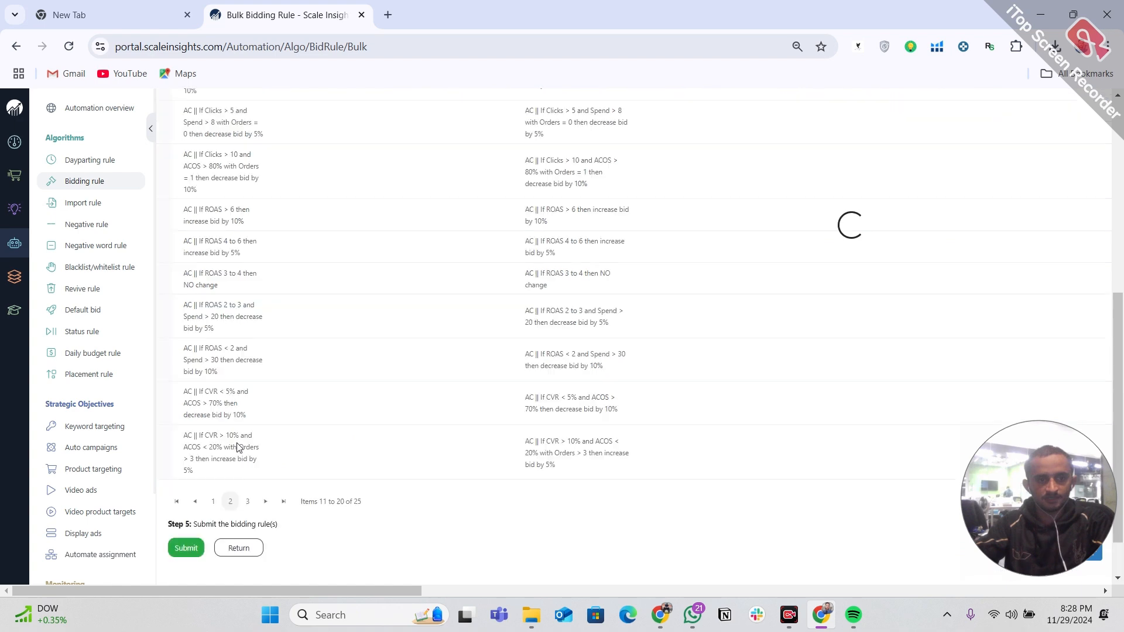
{"action": "scroll", "coordinate": [410, 365], "scroll_direction": "up", "scroll_amount": 5}
{"action": "scroll", "coordinate": [515, 370], "scroll_direction": "right", "scroll_amount": 4}
{"action": "scroll", "coordinate": [529, 372], "scroll_direction": "down", "scroll_amount": 2}
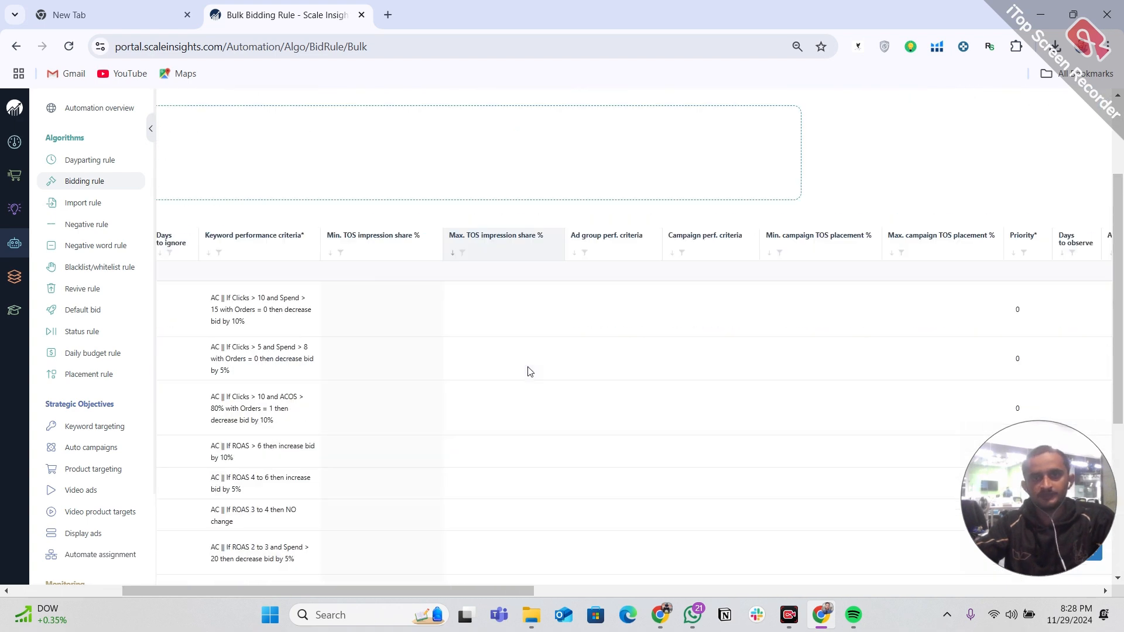
{"action": "scroll", "coordinate": [530, 372], "scroll_direction": "down", "scroll_amount": 2}
{"action": "scroll", "coordinate": [528, 371], "scroll_direction": "right", "scroll_amount": 8}
{"action": "scroll", "coordinate": [778, 276], "scroll_direction": "right", "scroll_amount": 4}
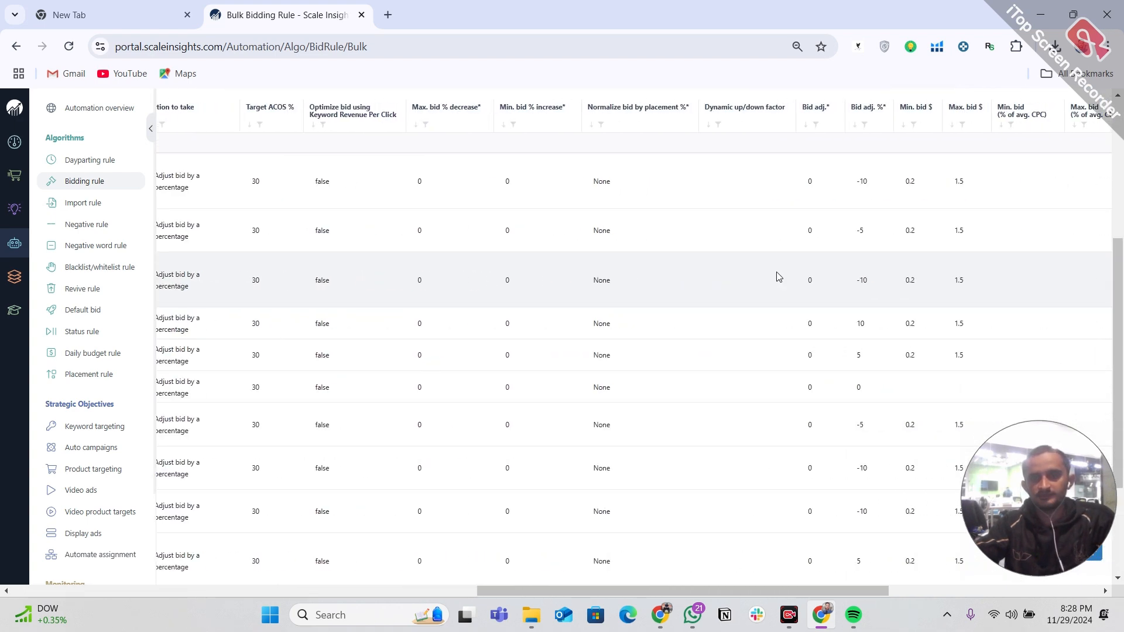
{"action": "scroll", "coordinate": [778, 276], "scroll_direction": "up", "scroll_amount": 1}
{"action": "scroll", "coordinate": [778, 276], "scroll_direction": "right", "scroll_amount": 8}
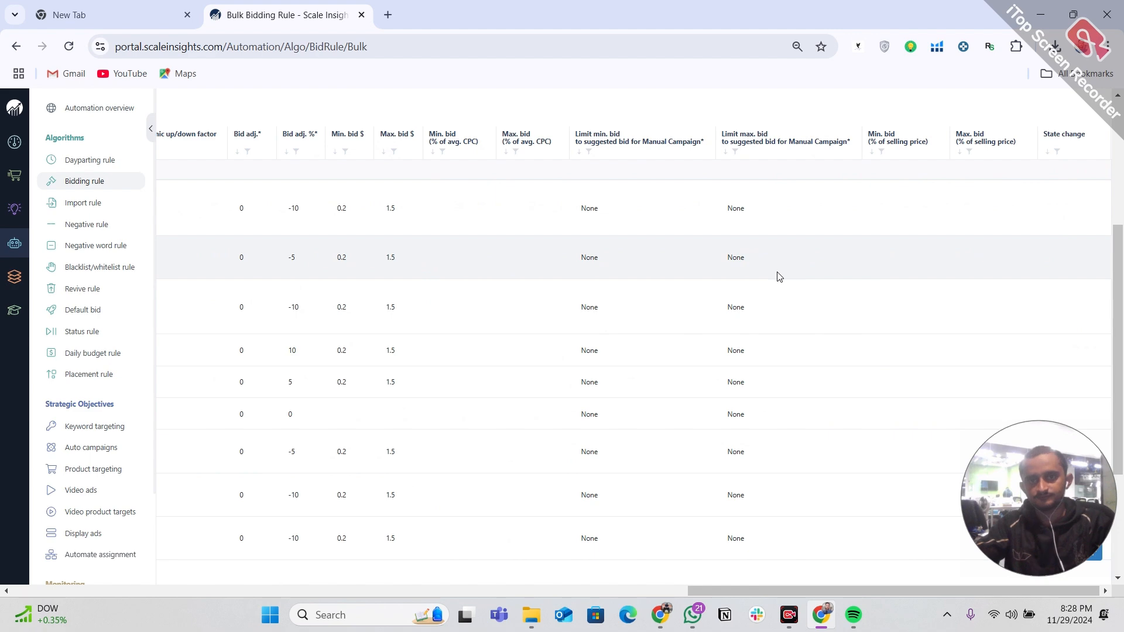
{"action": "scroll", "coordinate": [778, 275], "scroll_direction": "left", "scroll_amount": 20}
{"action": "scroll", "coordinate": [778, 276], "scroll_direction": "down", "scroll_amount": 2}
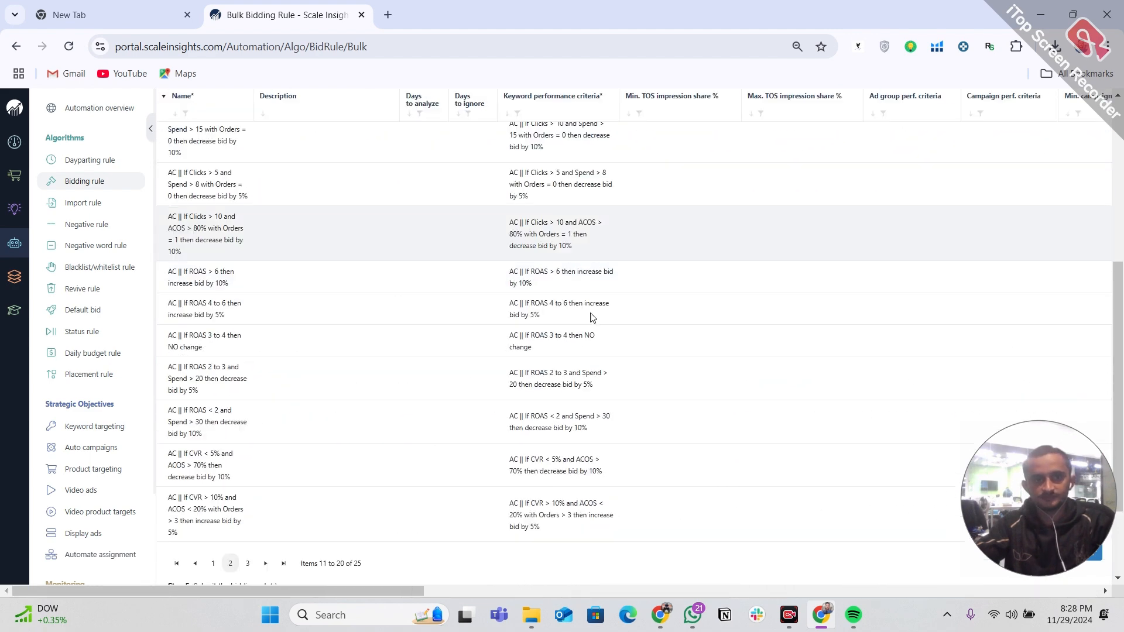
{"action": "scroll", "coordinate": [593, 318], "scroll_direction": "down", "scroll_amount": 2}
{"action": "scroll", "coordinate": [334, 338], "scroll_direction": "up", "scroll_amount": 4}
{"action": "scroll", "coordinate": [332, 375], "scroll_direction": "down", "scroll_amount": 4}
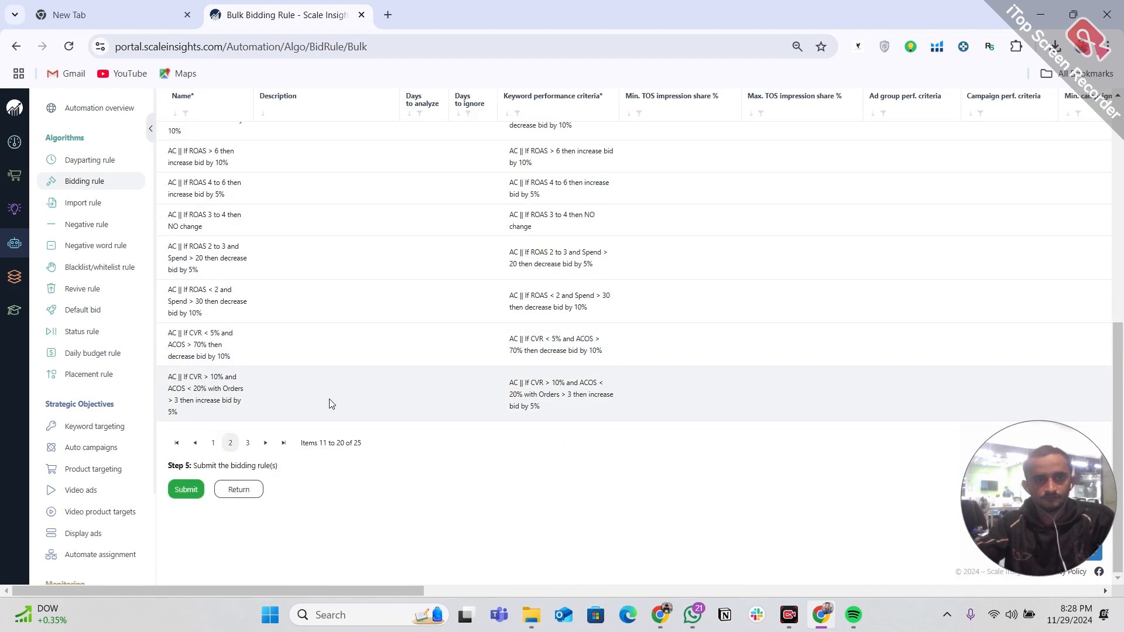
Check the third page of added rules, comparing the High-Performing rule's name with its keyword performance criteria.
{"action": "left_click", "coordinate": [247, 443]}
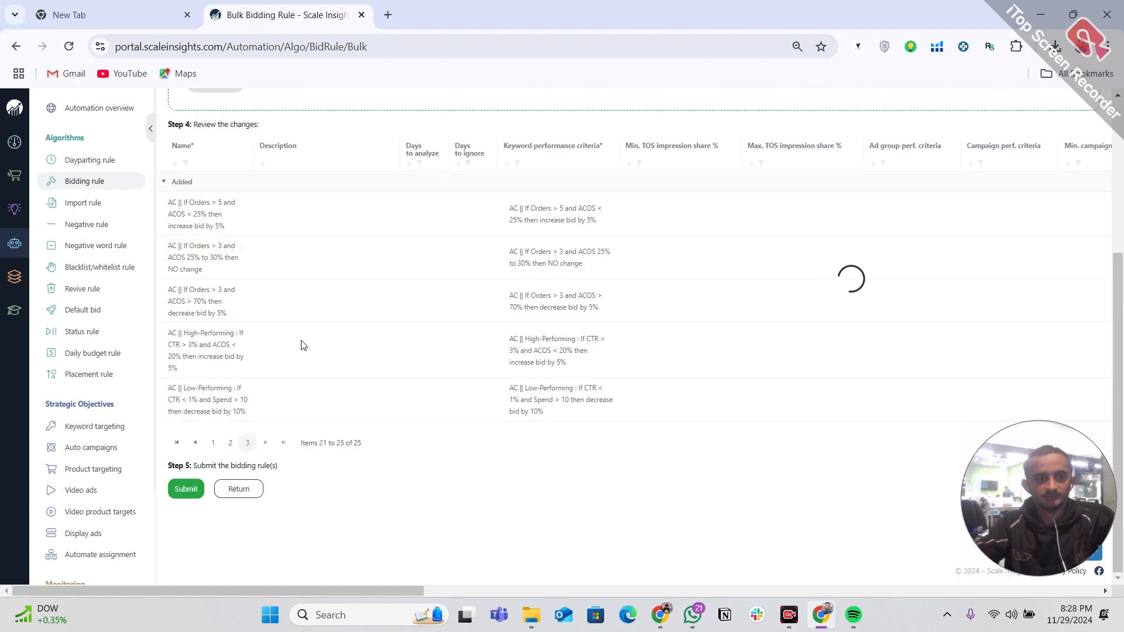
{"action": "scroll", "coordinate": [355, 339], "scroll_direction": "down", "scroll_amount": 4}
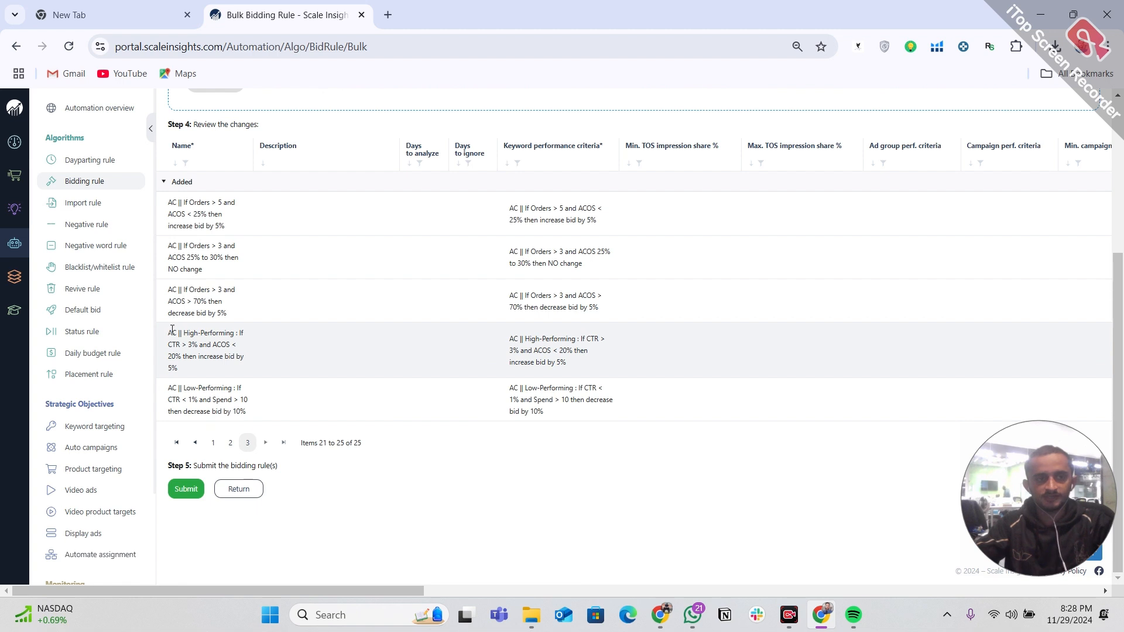
{"action": "left_click_drag", "start_coordinate": [181, 331], "coordinate": [206, 353]}
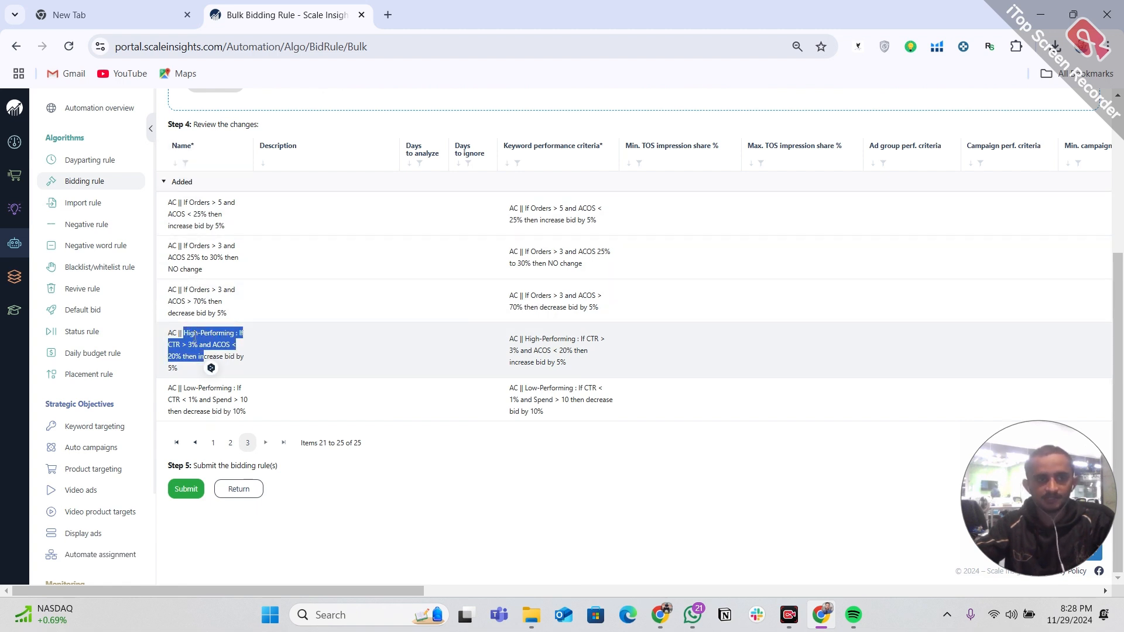
{"action": "left_click_drag", "start_coordinate": [513, 340], "coordinate": [582, 369]}
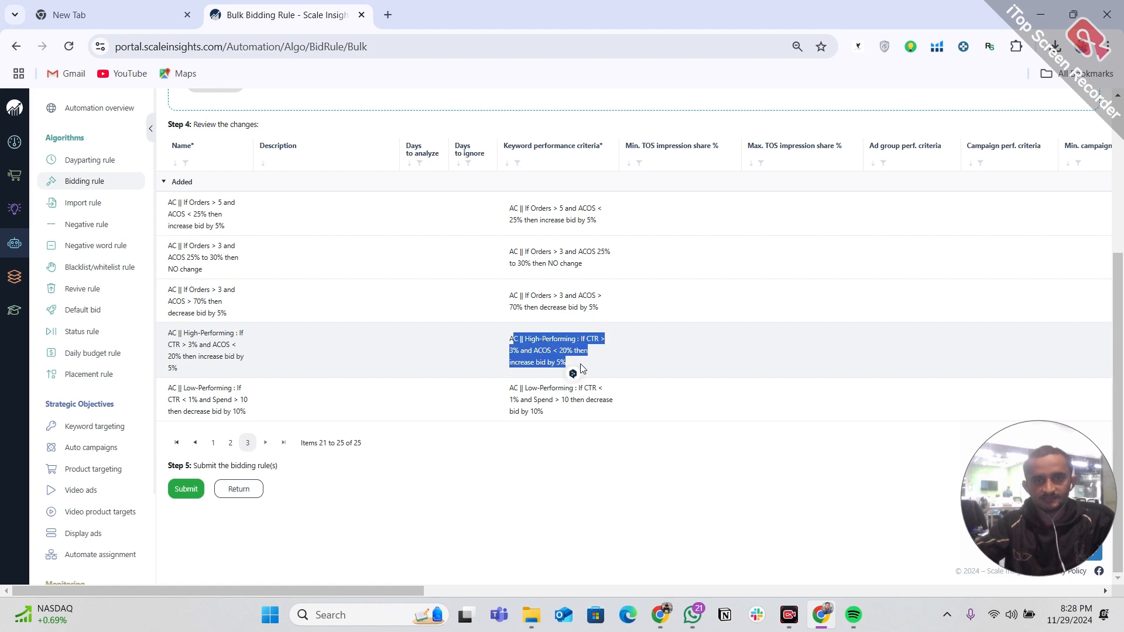
{"action": "left_click", "coordinate": [665, 364]}
Submit the reviewed bidding rules and return to the Scale Insights dashboard.
{"action": "left_click", "coordinate": [185, 488]}
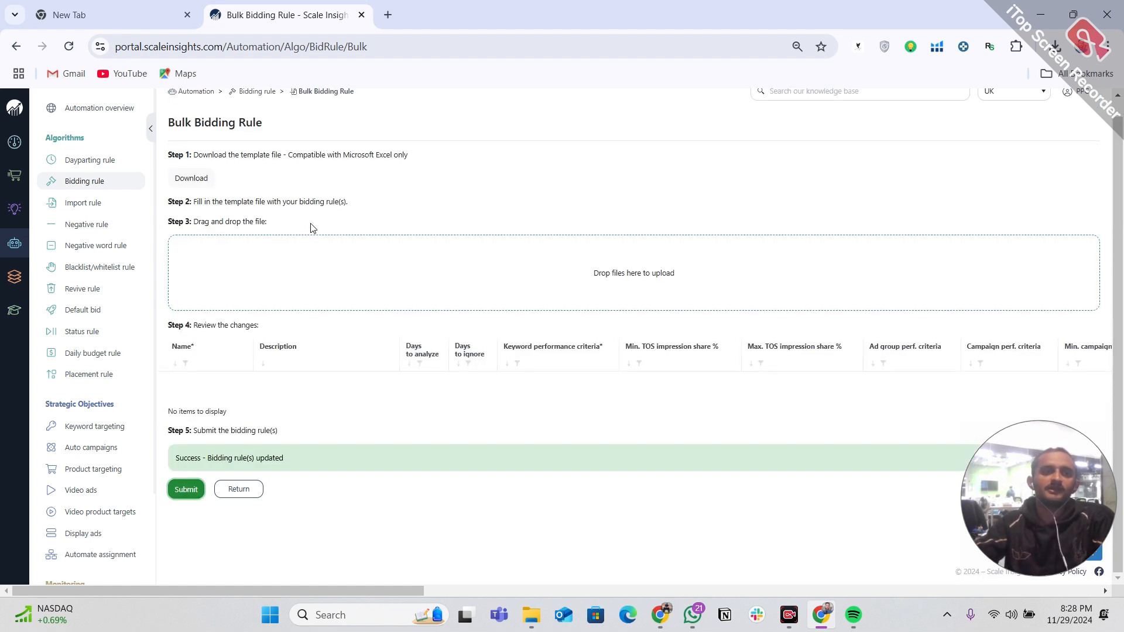
{"action": "left_click", "coordinate": [69, 187]}
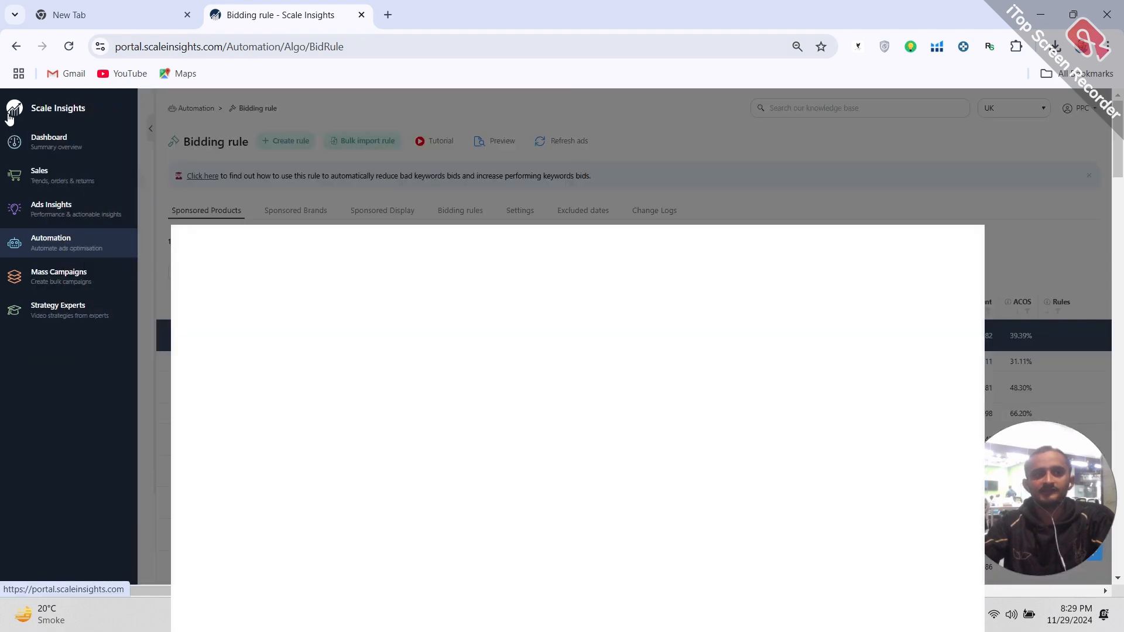
{"action": "left_click", "coordinate": [9, 117]}
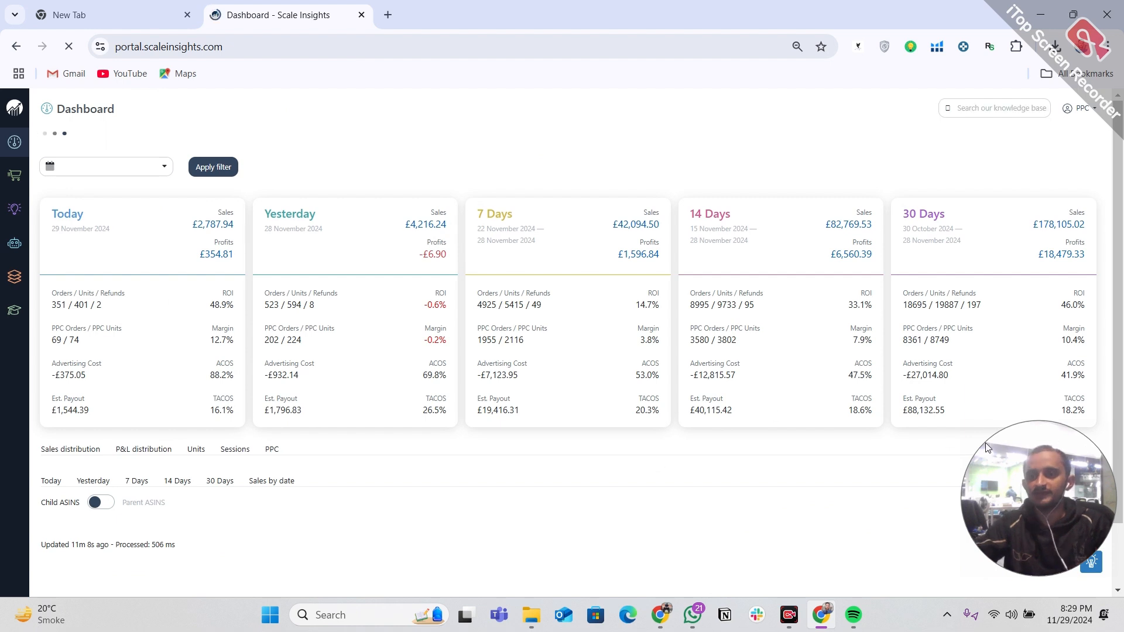
{"action": "left_click_drag", "start_coordinate": [1029, 463], "coordinate": [661, 387]}
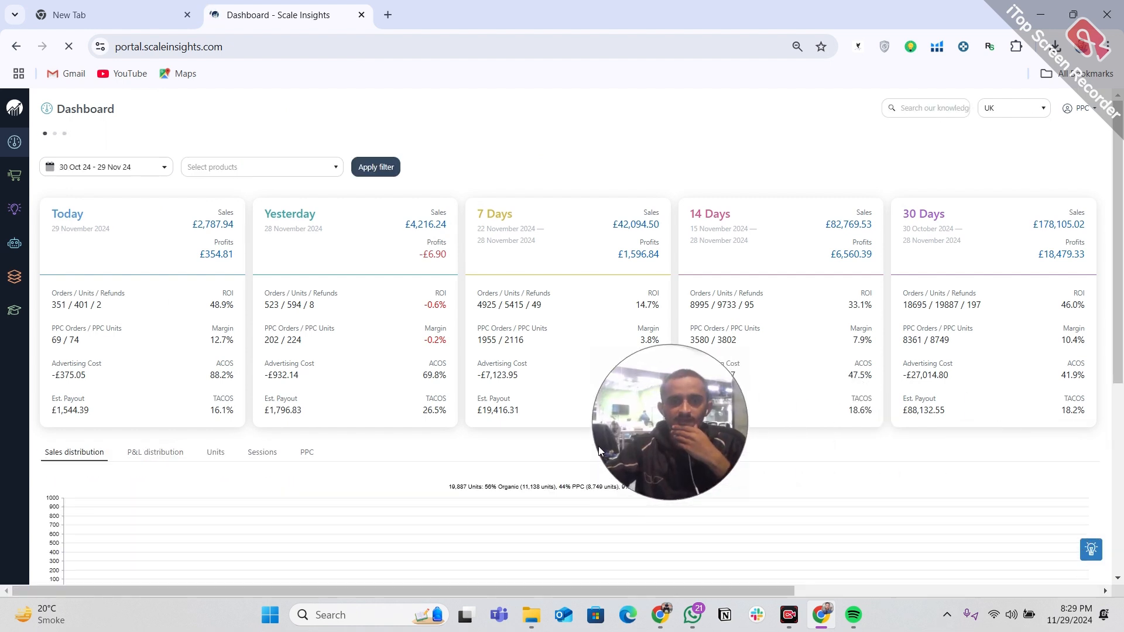
{"action": "left_click_drag", "start_coordinate": [593, 442], "coordinate": [448, 315]}
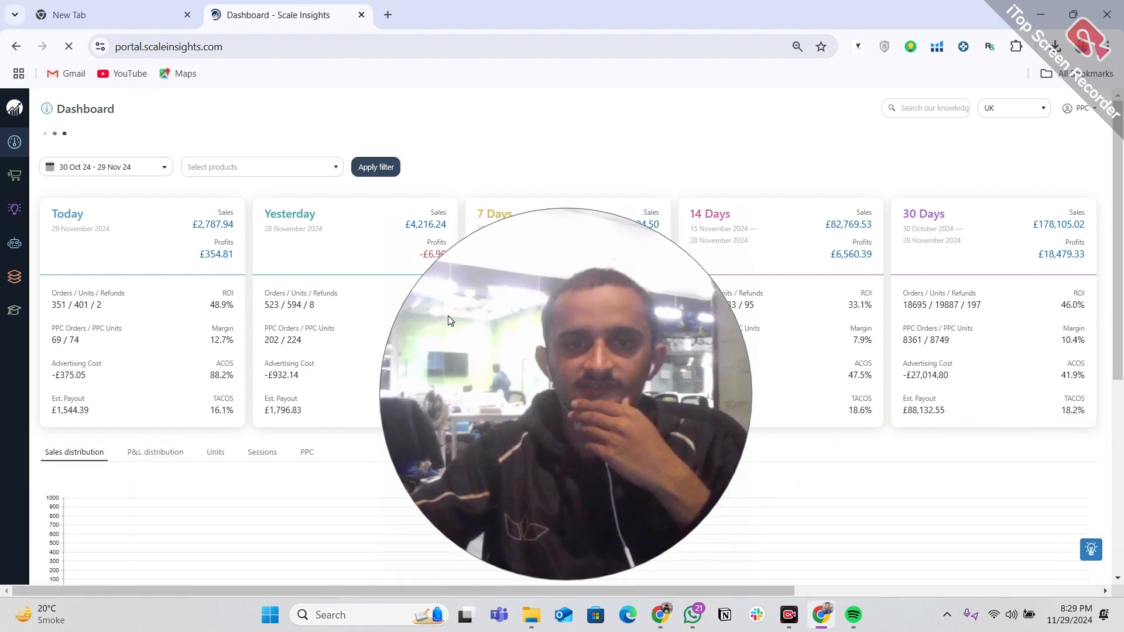